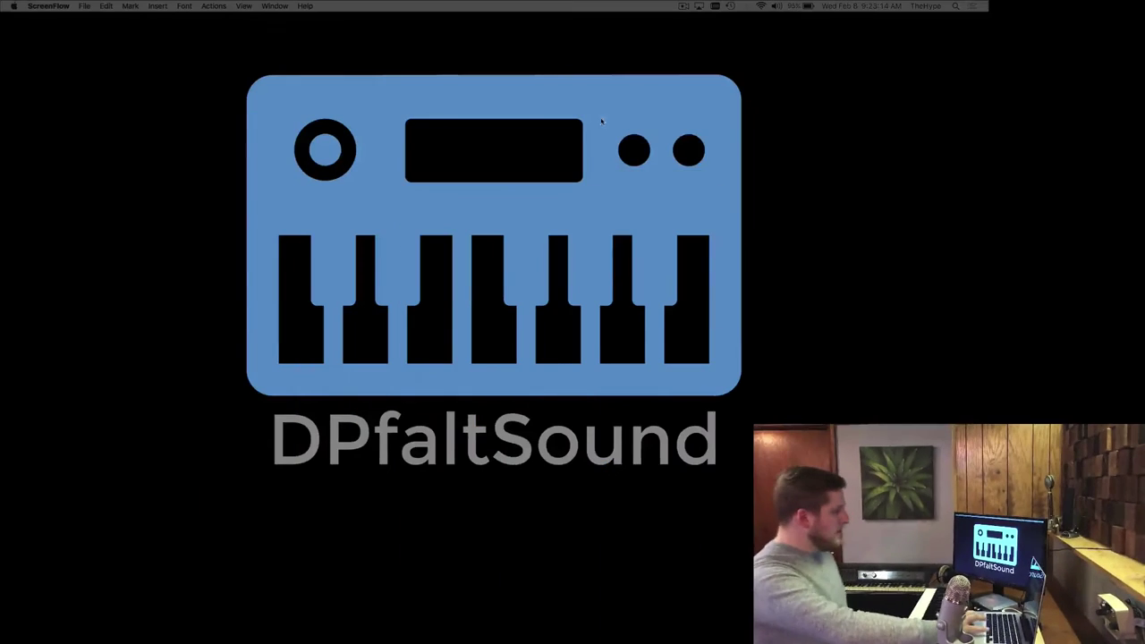
Step: Launch Audio MIDI Setup from a Spotlight search
{"action": "key", "text": "super+space"}
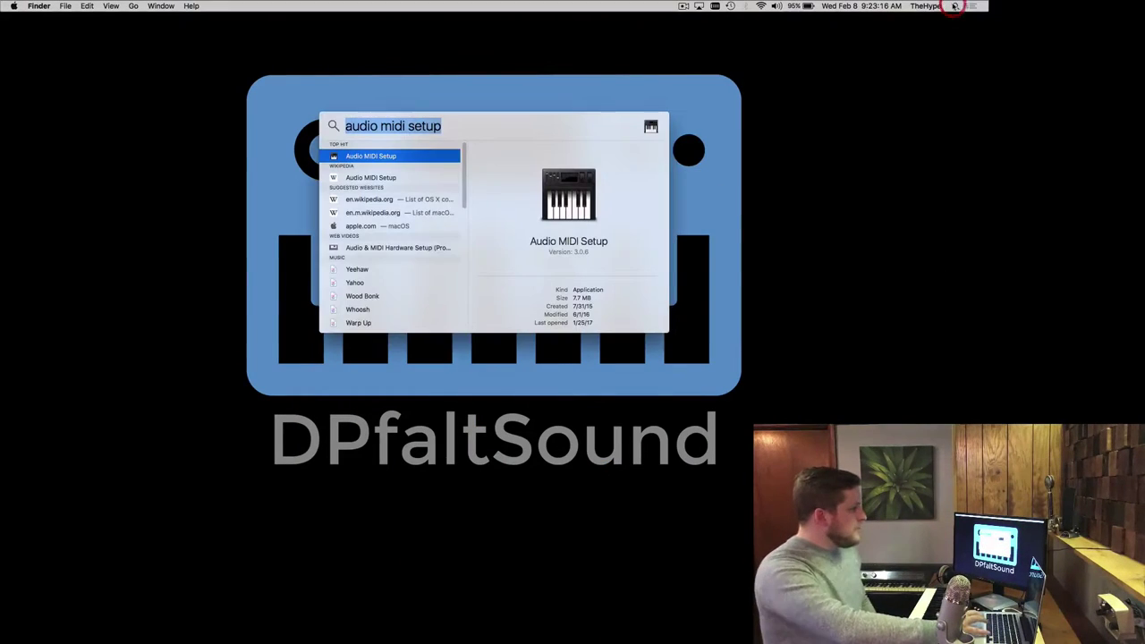
{"action": "left_click", "coordinate": [488, 127]}
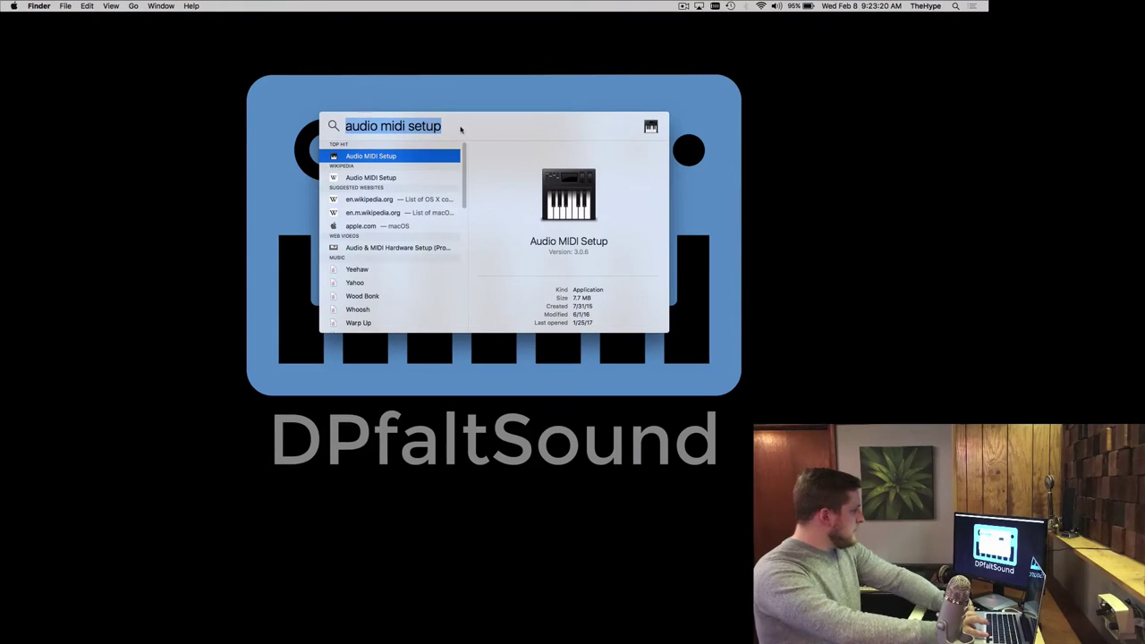
{"action": "left_click", "coordinate": [370, 156]}
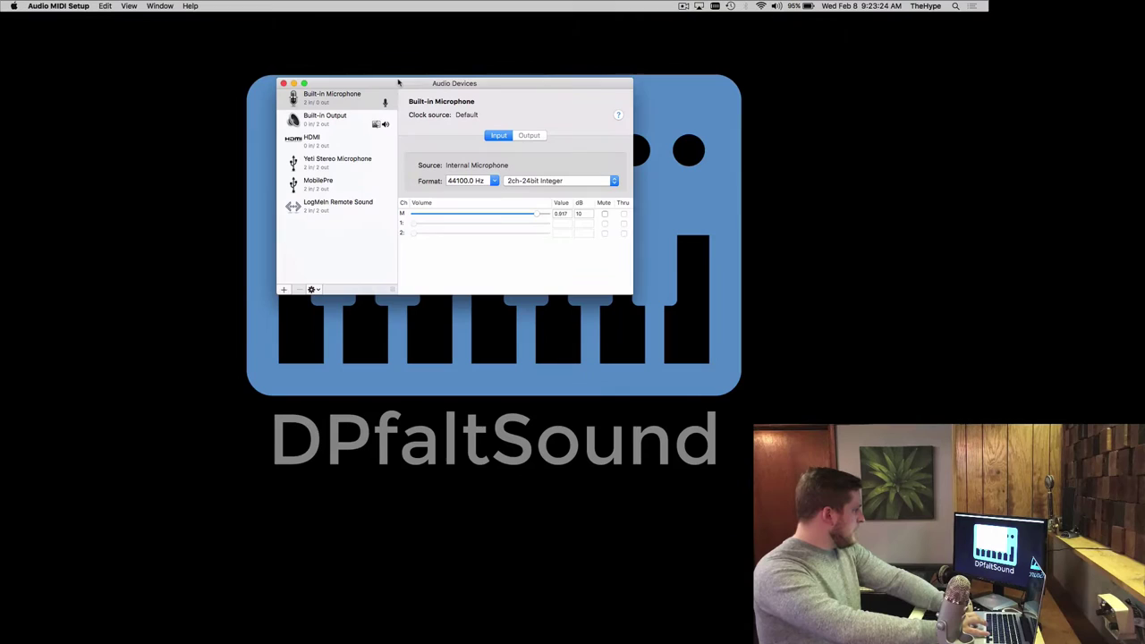
Step: Move the Audio Devices window up near the top of the screen and slightly right
{"action": "left_click_drag", "start_coordinate": [388, 84], "coordinate": [388, 45]}
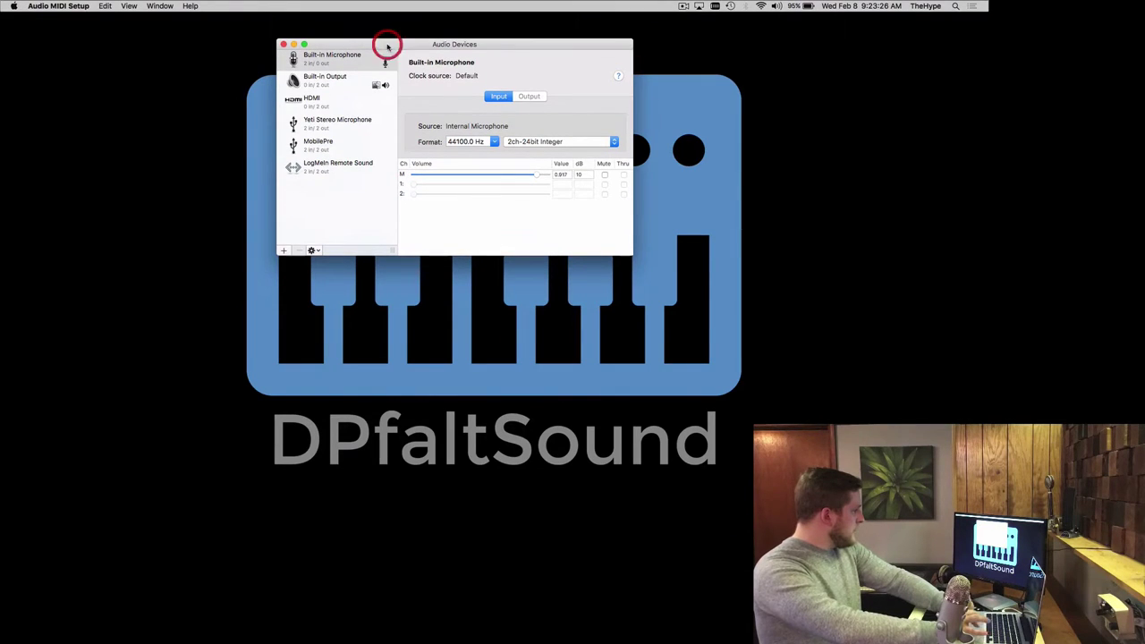
{"action": "left_click", "coordinate": [160, 5]}
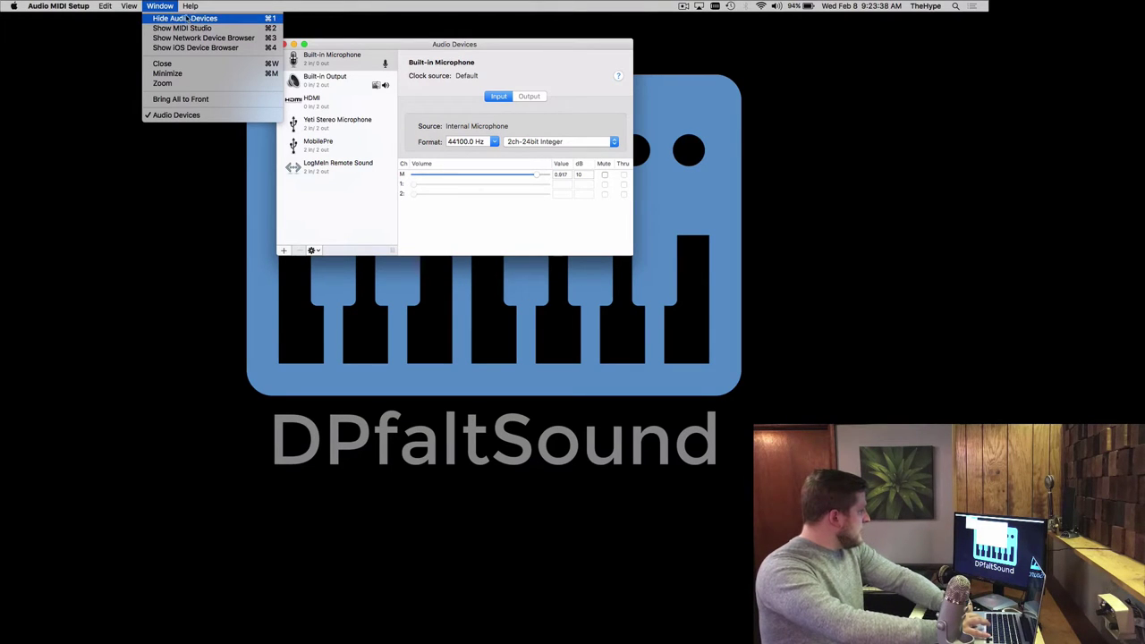
{"action": "left_click", "coordinate": [445, 44]}
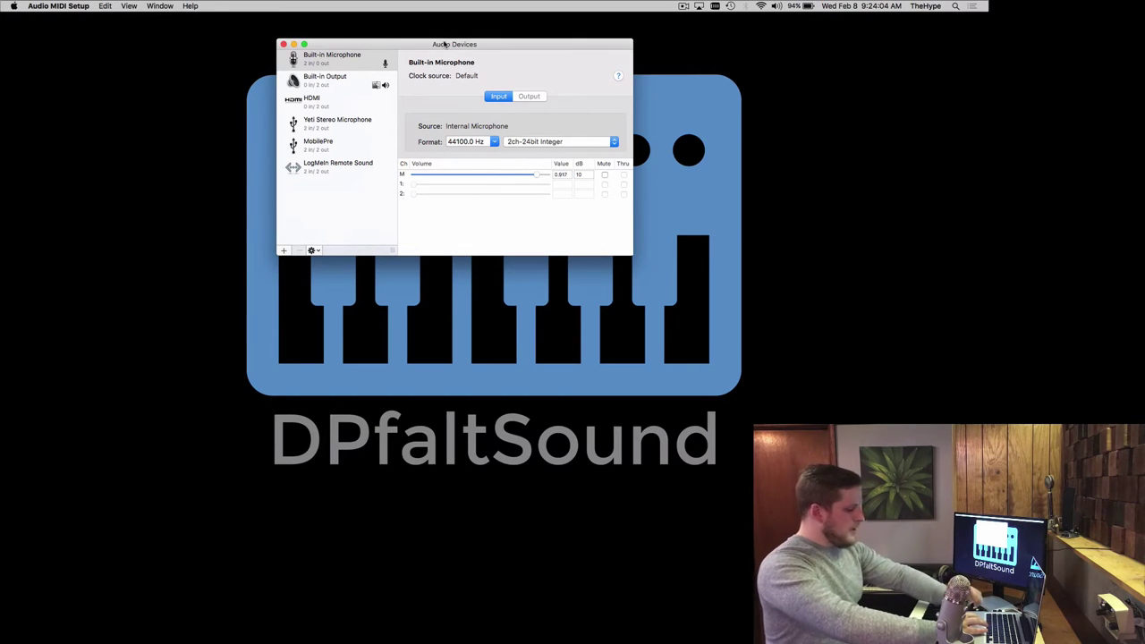
{"action": "left_click_drag", "start_coordinate": [440, 43], "coordinate": [458, 44]}
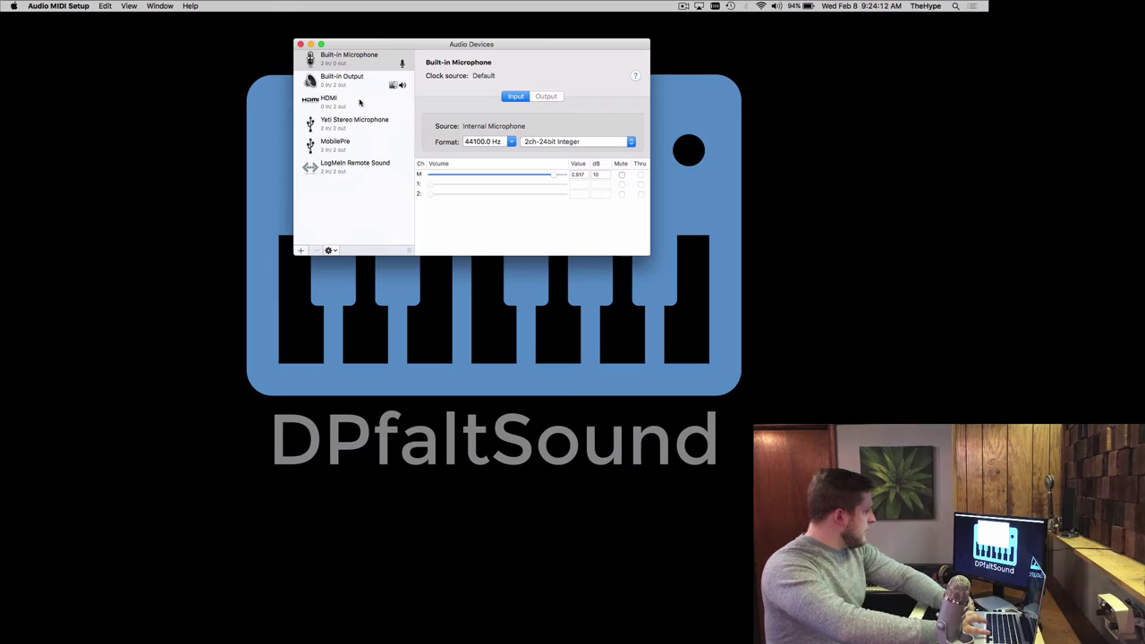
Step: Create an aggregate device that combines Built-in Output and MobilePre
{"action": "left_click", "coordinate": [301, 250]}
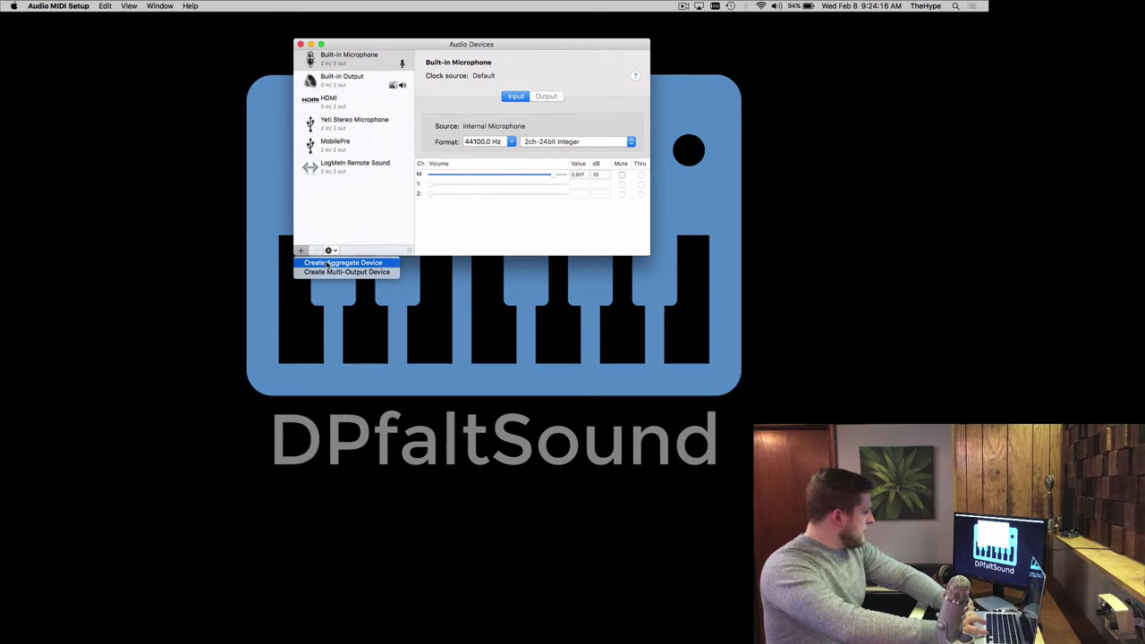
{"action": "left_click", "coordinate": [328, 263]}
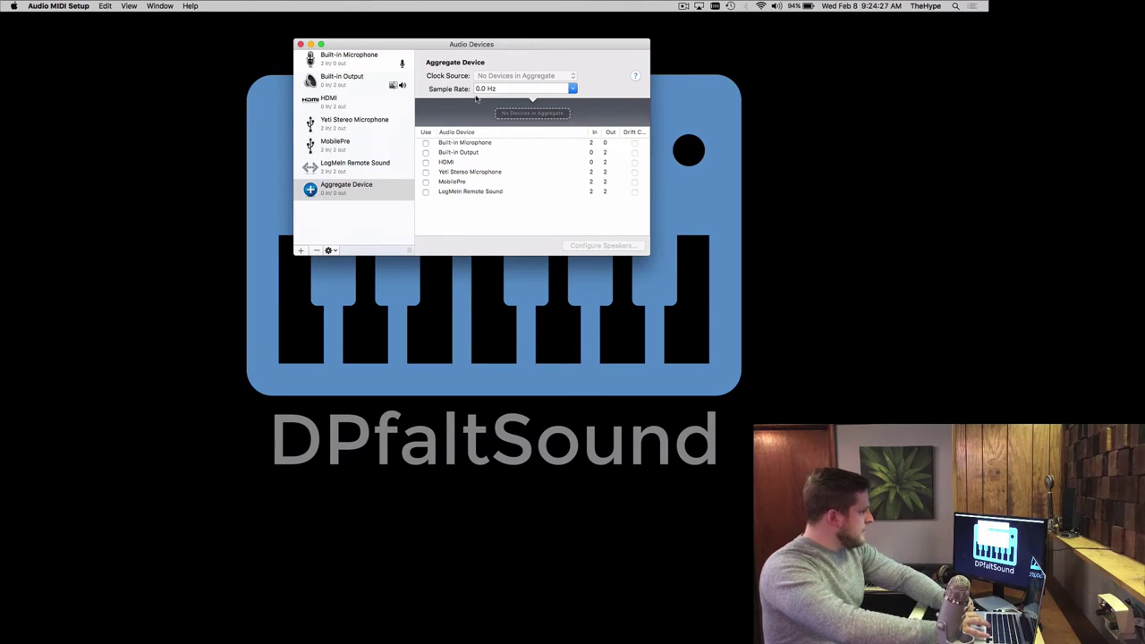
{"action": "left_click", "coordinate": [426, 153]}
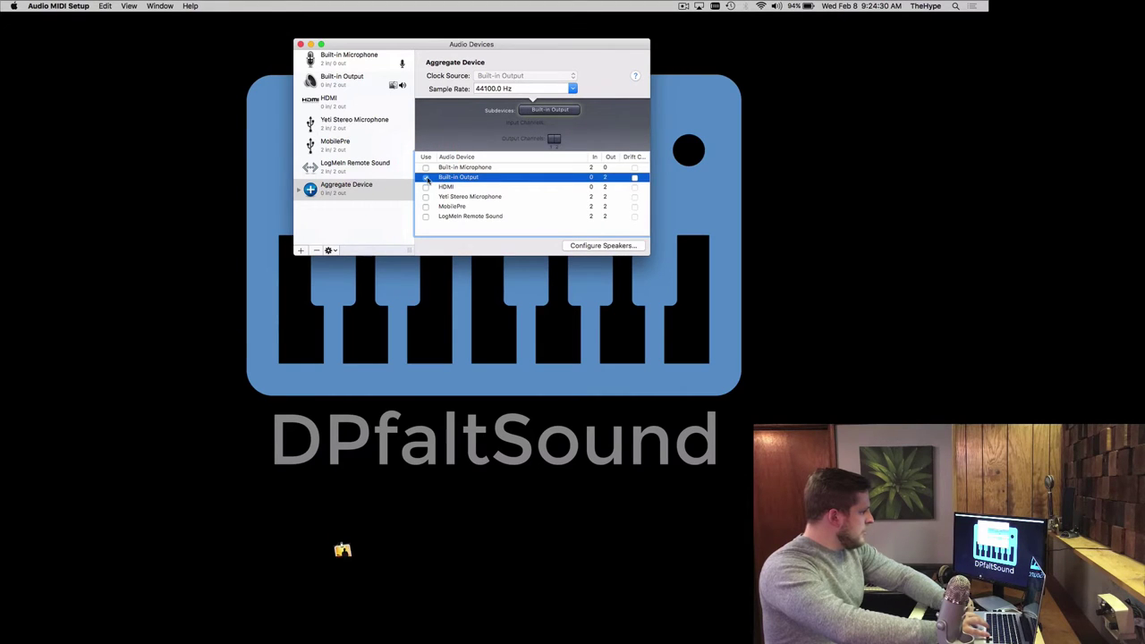
{"action": "left_click", "coordinate": [426, 207]}
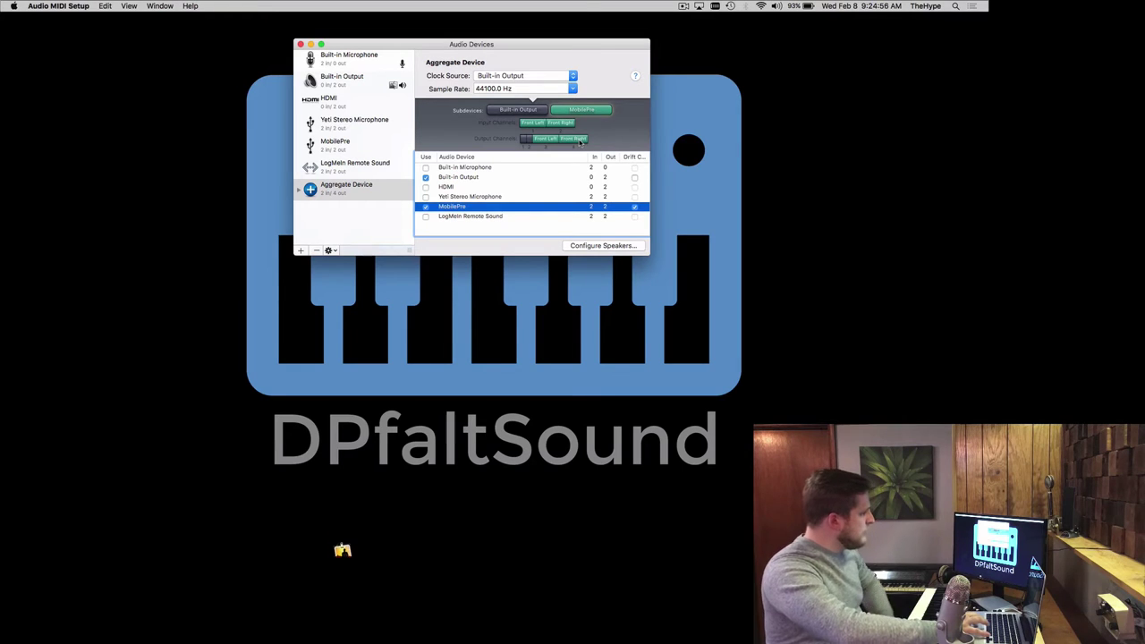
Step: Reorder the subdevices so MobilePre comes ahead of Built-in Output
{"action": "left_click_drag", "start_coordinate": [595, 111], "coordinate": [488, 113]}
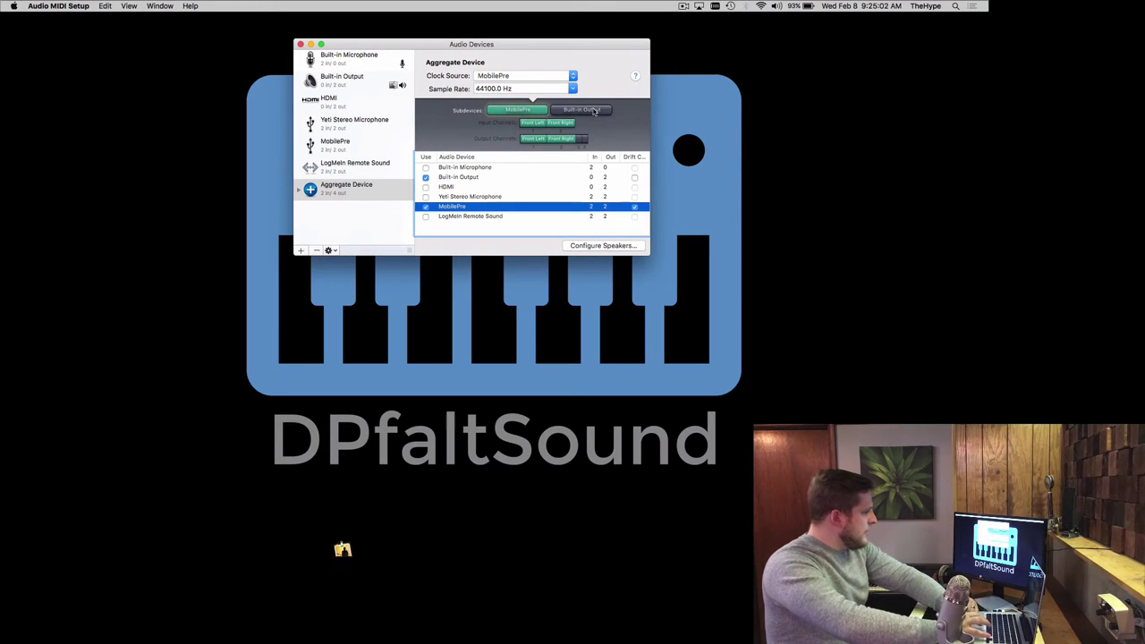
{"action": "left_click", "coordinate": [474, 133]}
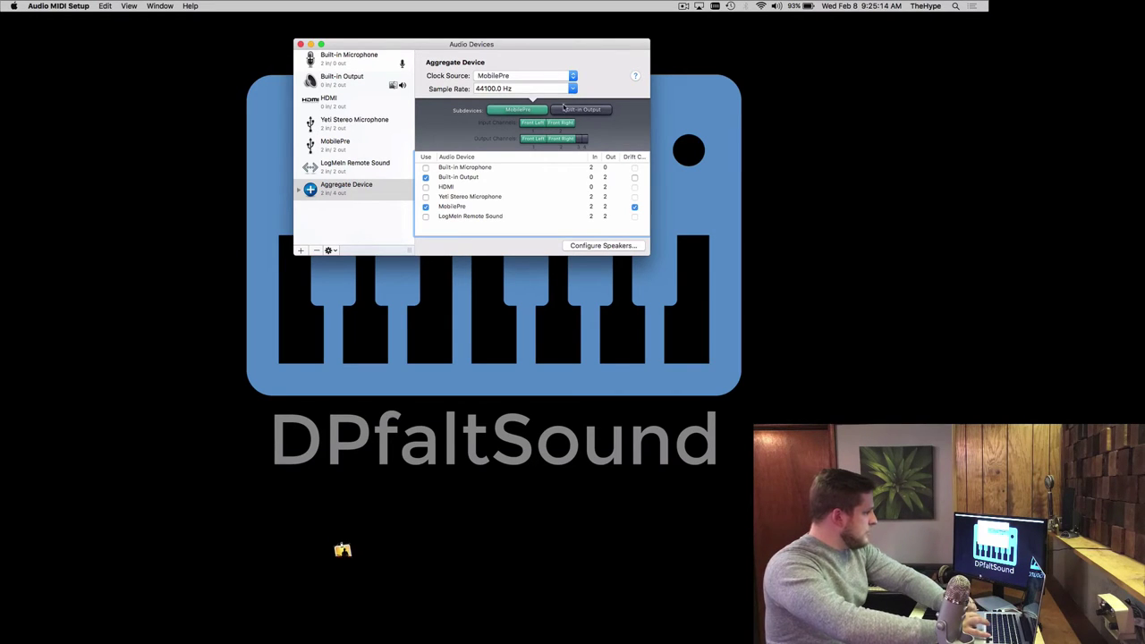
{"action": "left_click_drag", "start_coordinate": [580, 111], "coordinate": [486, 111]}
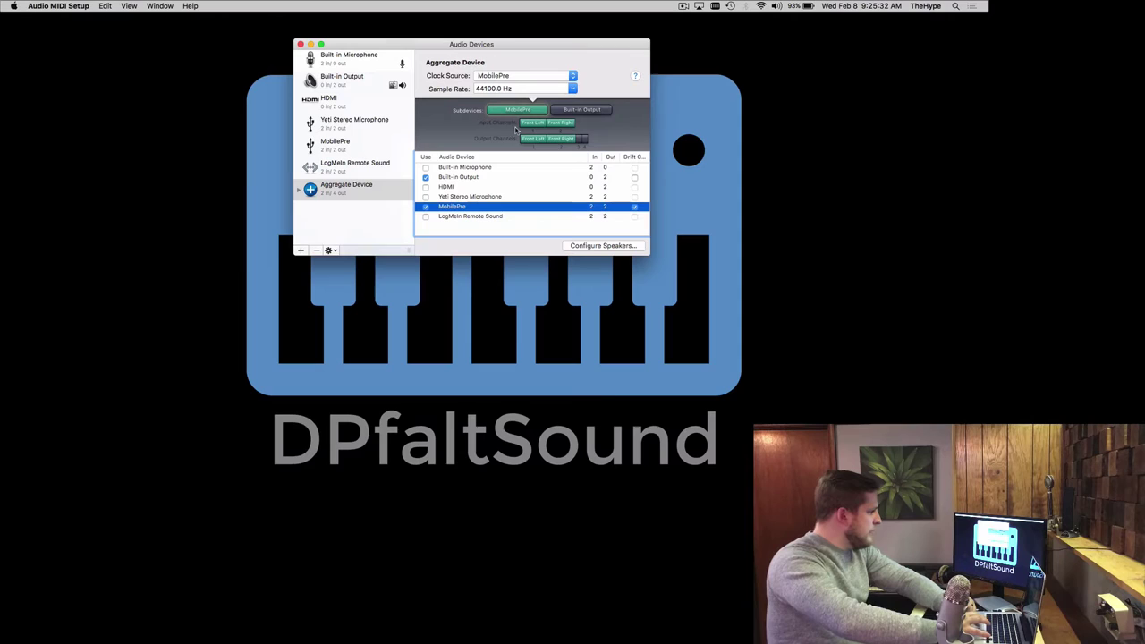
Step: Rename the aggregate device to 'MainStage Agg Audio'
{"action": "left_click", "coordinate": [361, 187]}
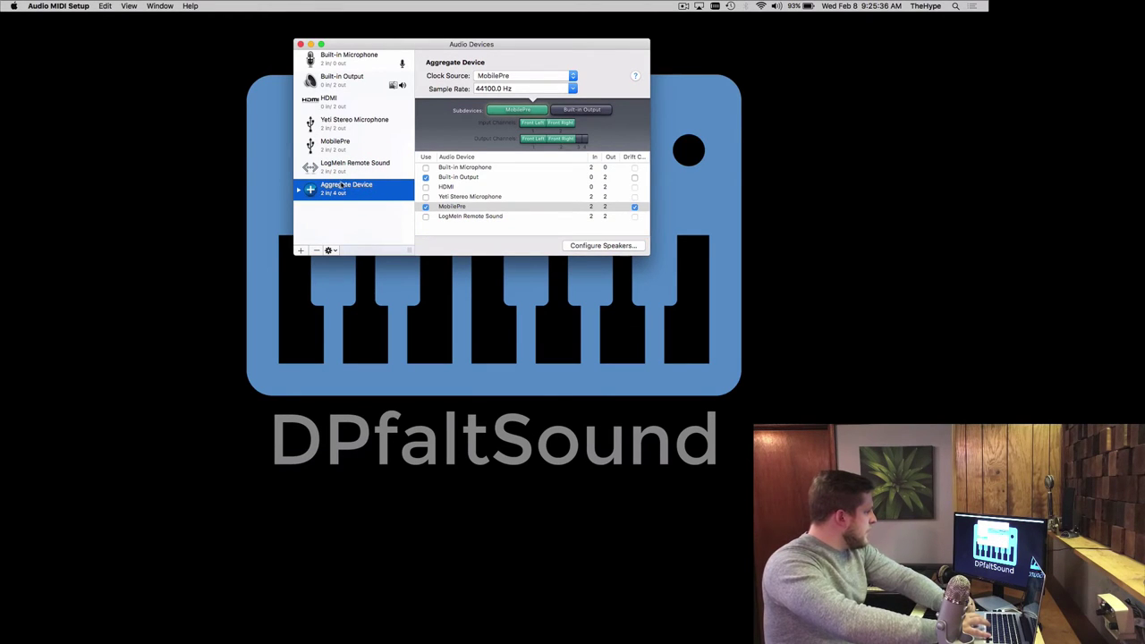
{"action": "double_click", "coordinate": [349, 185]}
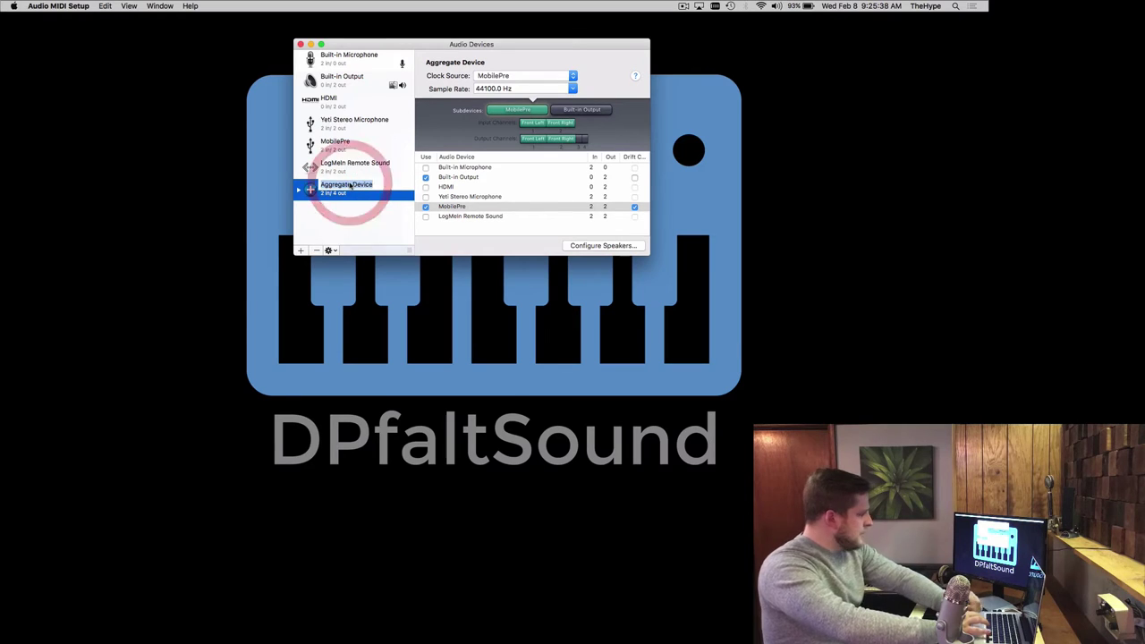
{"action": "type", "text": "MainStage Agg Audio"}
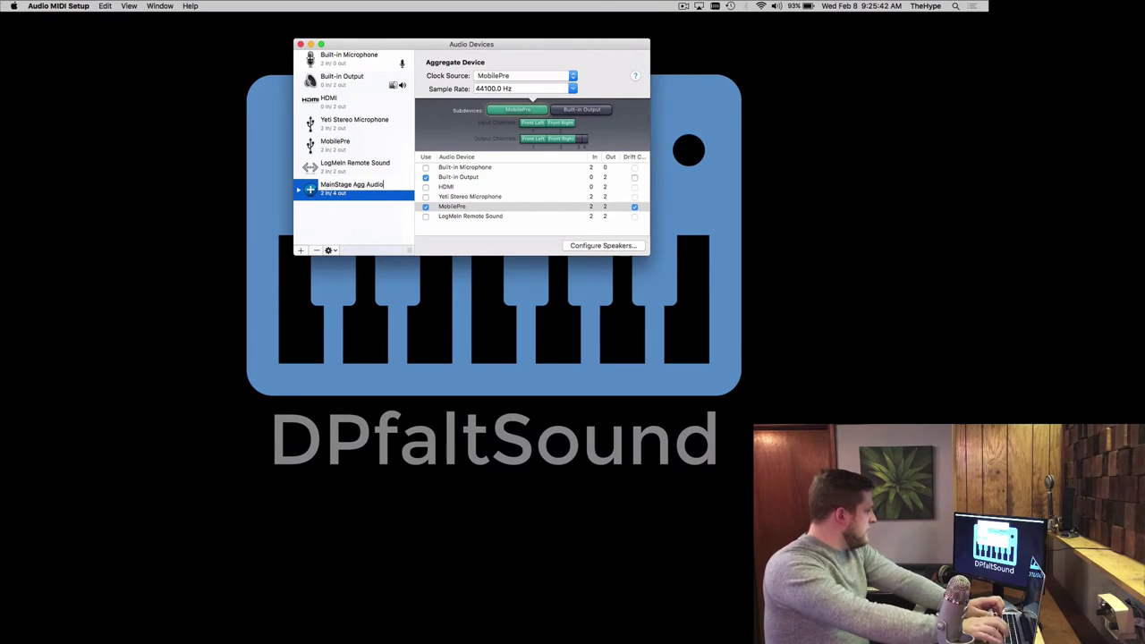
{"action": "key", "text": "Return"}
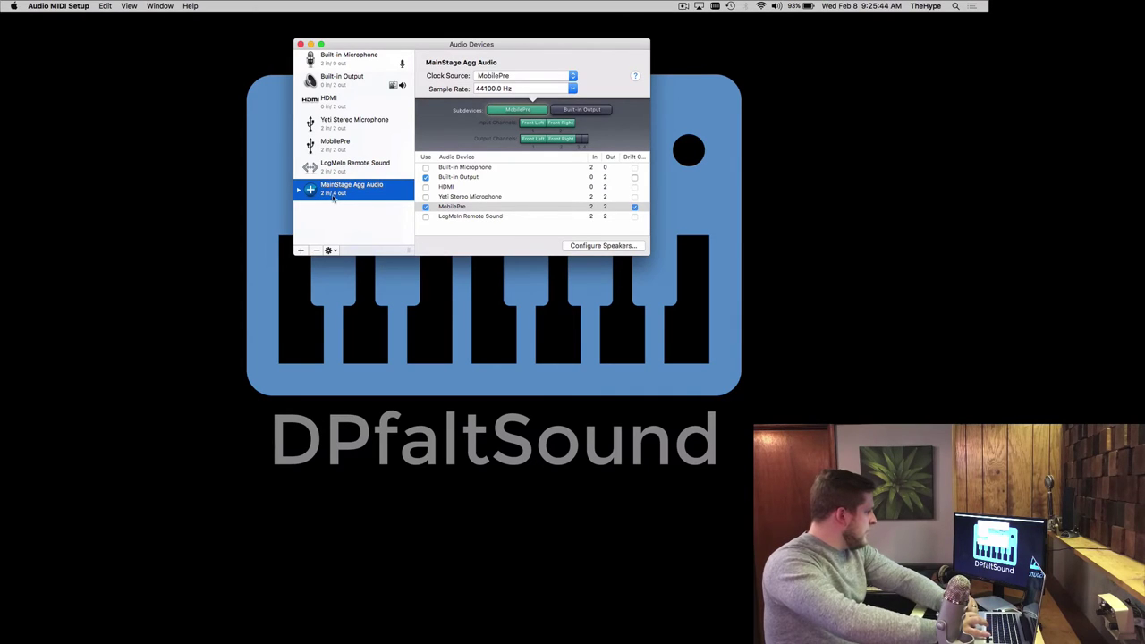
Step: Close the Audio Devices window, decline MainStage's aggregate-device prompt, and restore the concert window
{"action": "left_click", "coordinate": [301, 44]}
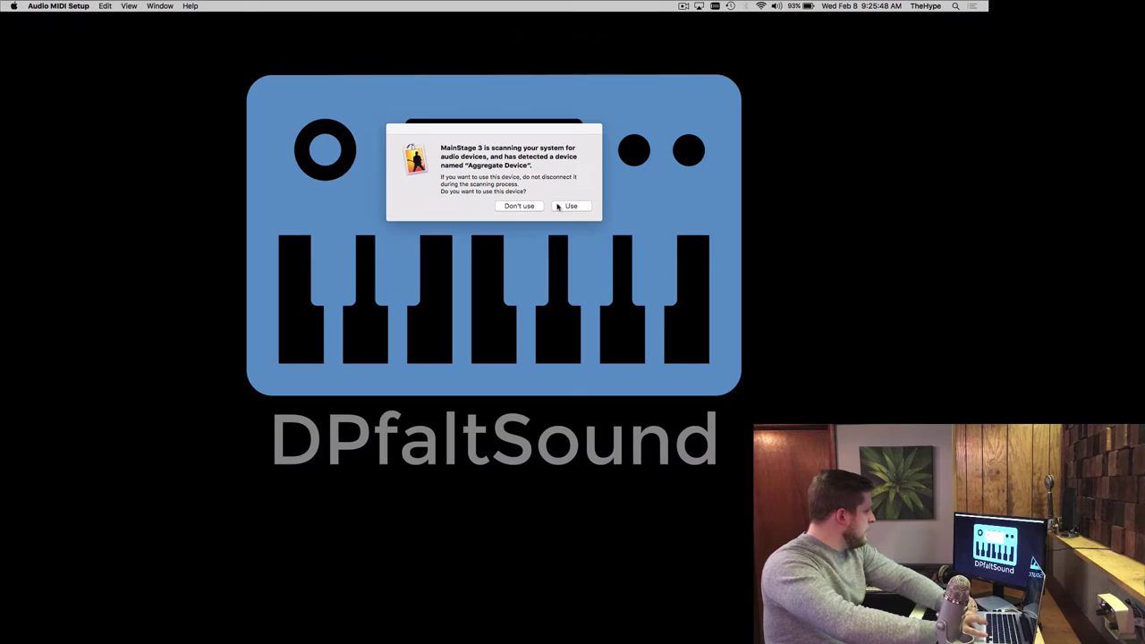
{"action": "left_click", "coordinate": [524, 207]}
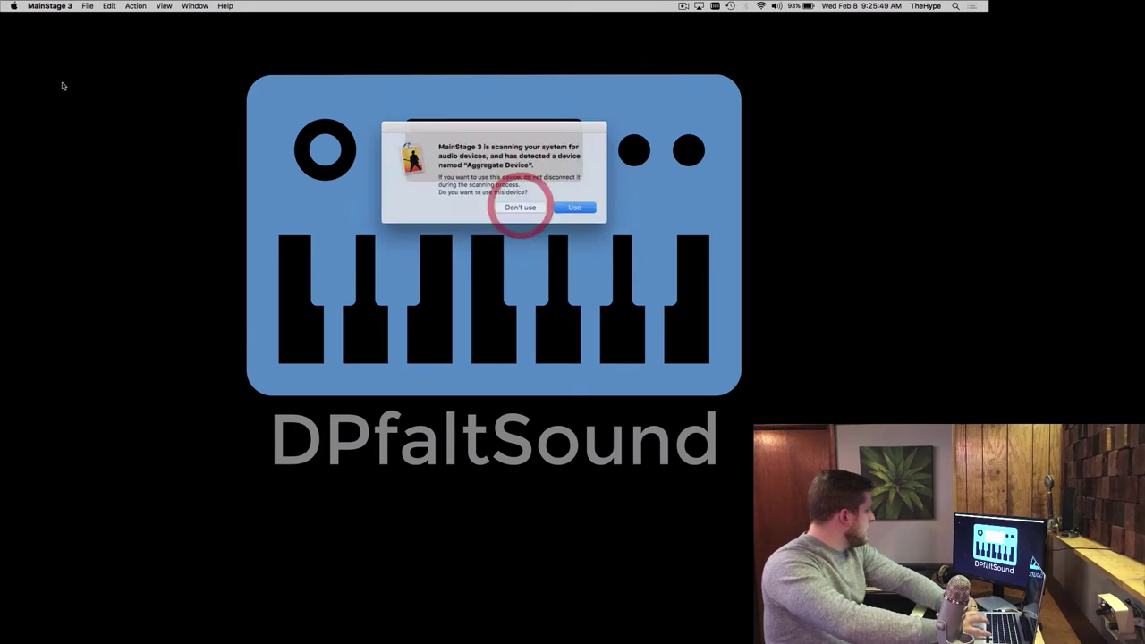
{"action": "left_click", "coordinate": [520, 206]}
{"action": "left_click", "coordinate": [243, 167]}
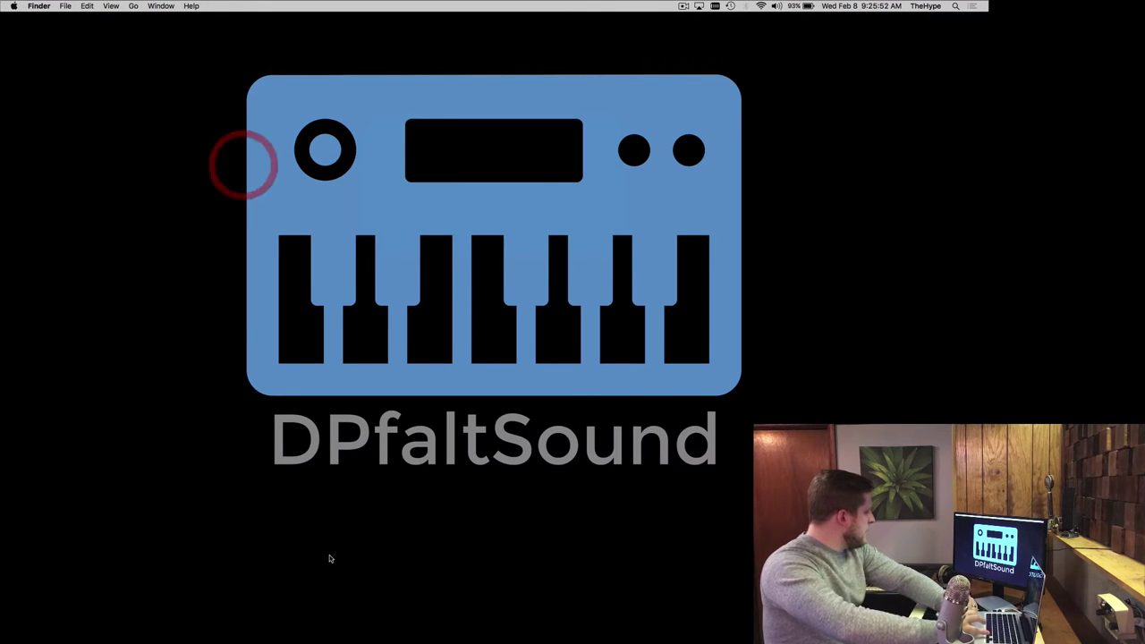
{"action": "mouse_move", "coordinate": [544, 532]}
{"action": "left_click", "coordinate": [637, 519]}
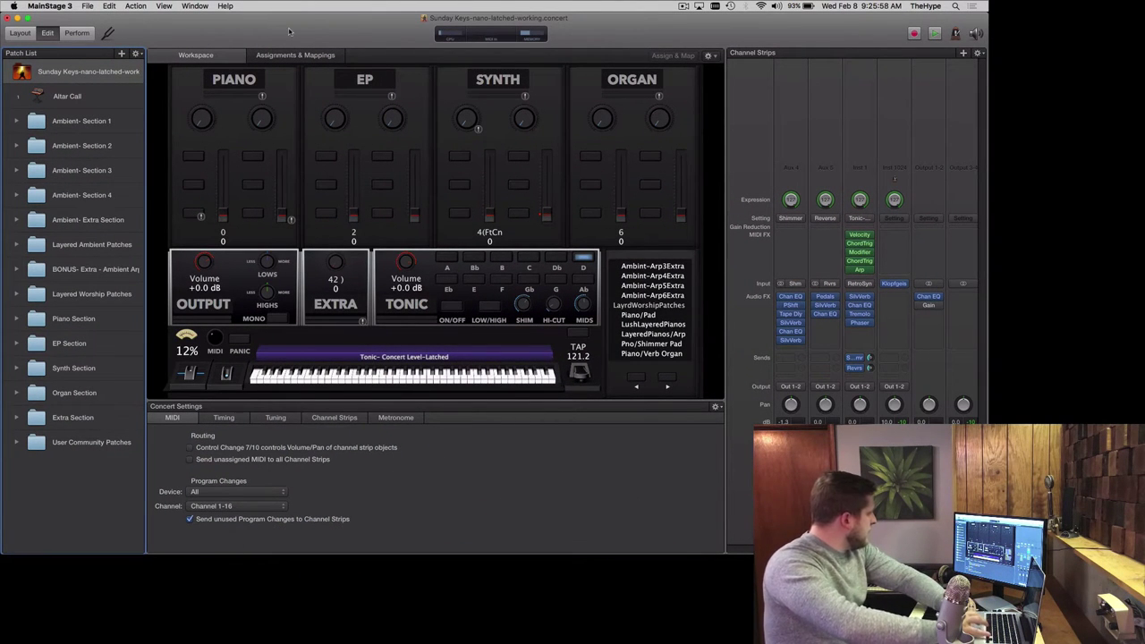
Step: In MainStage audio preferences, set the output to MainStage Agg Audio and apply the changes
{"action": "left_click", "coordinate": [61, 6]}
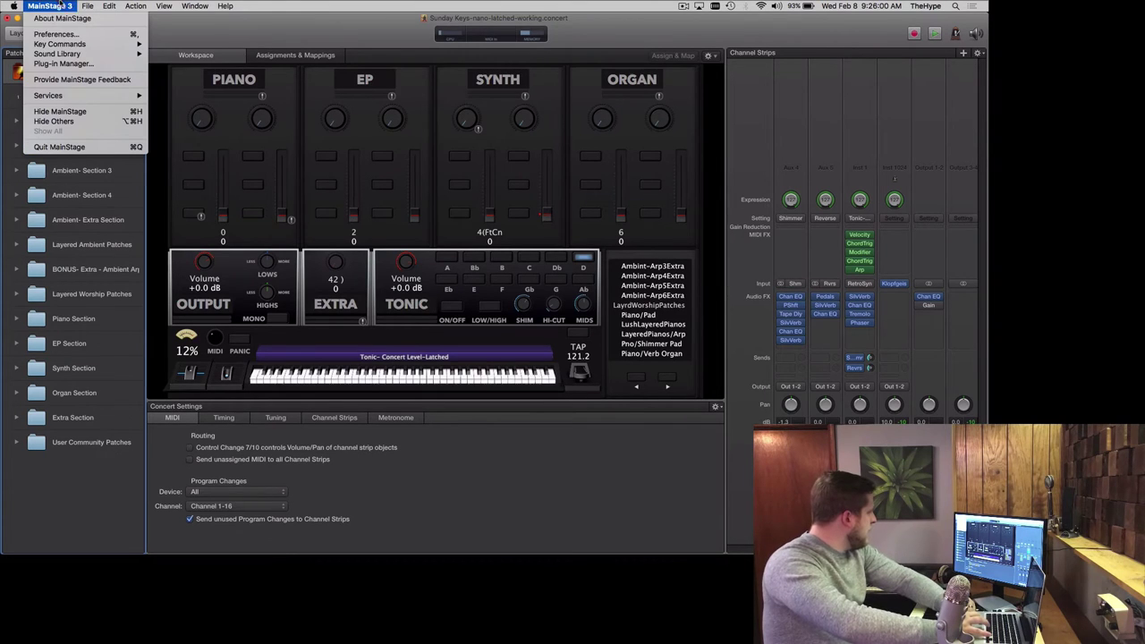
{"action": "left_click", "coordinate": [56, 34]}
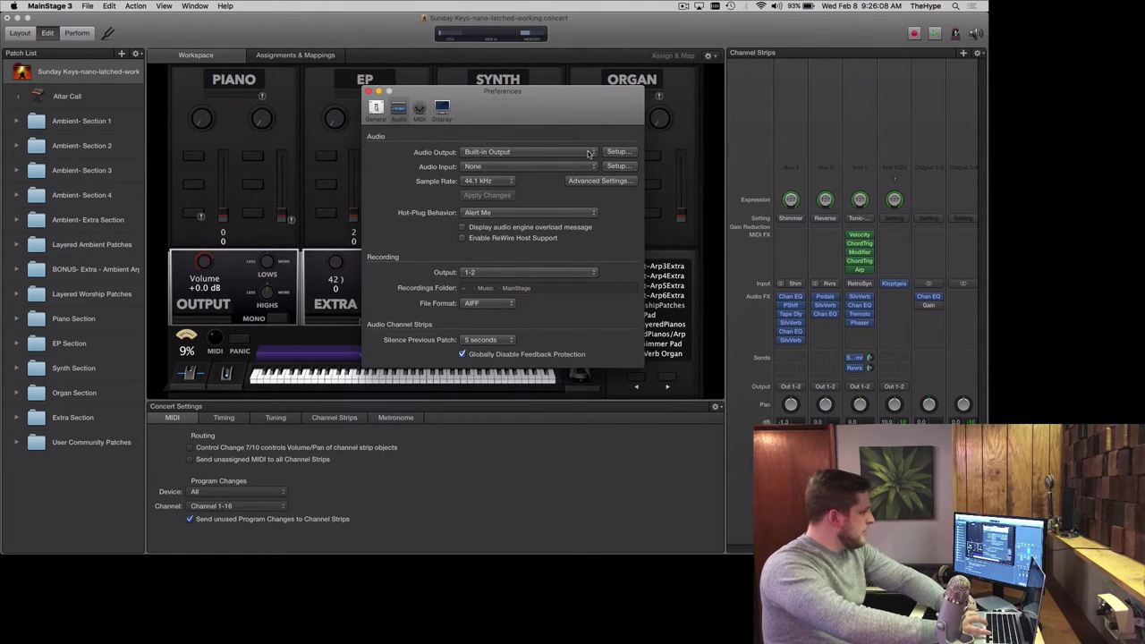
{"action": "left_click", "coordinate": [589, 154]}
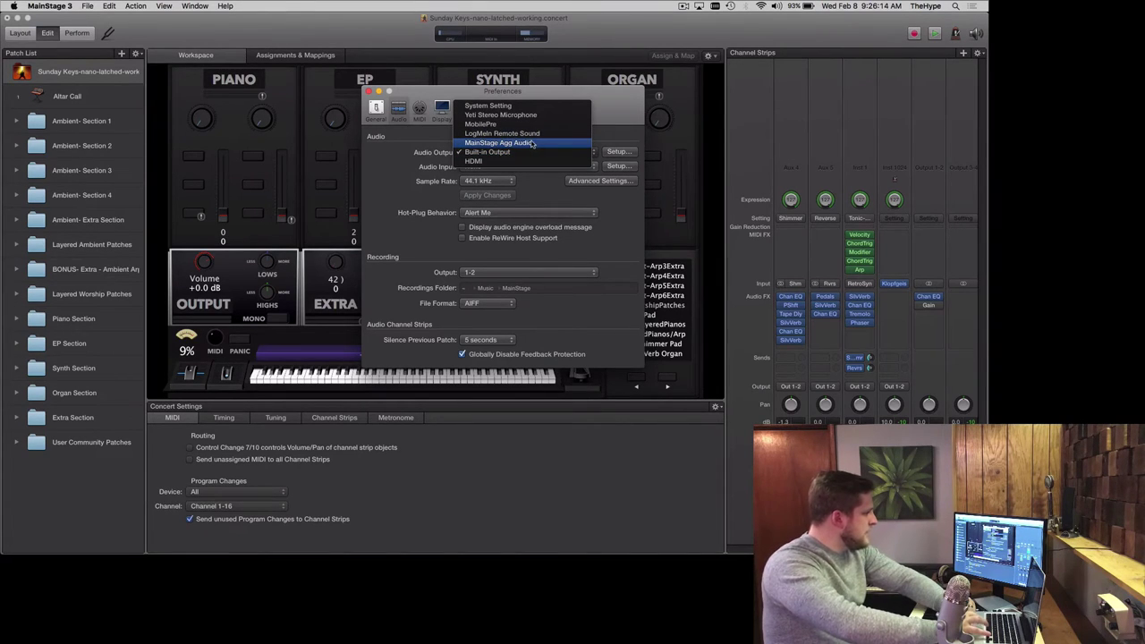
{"action": "left_click", "coordinate": [548, 144]}
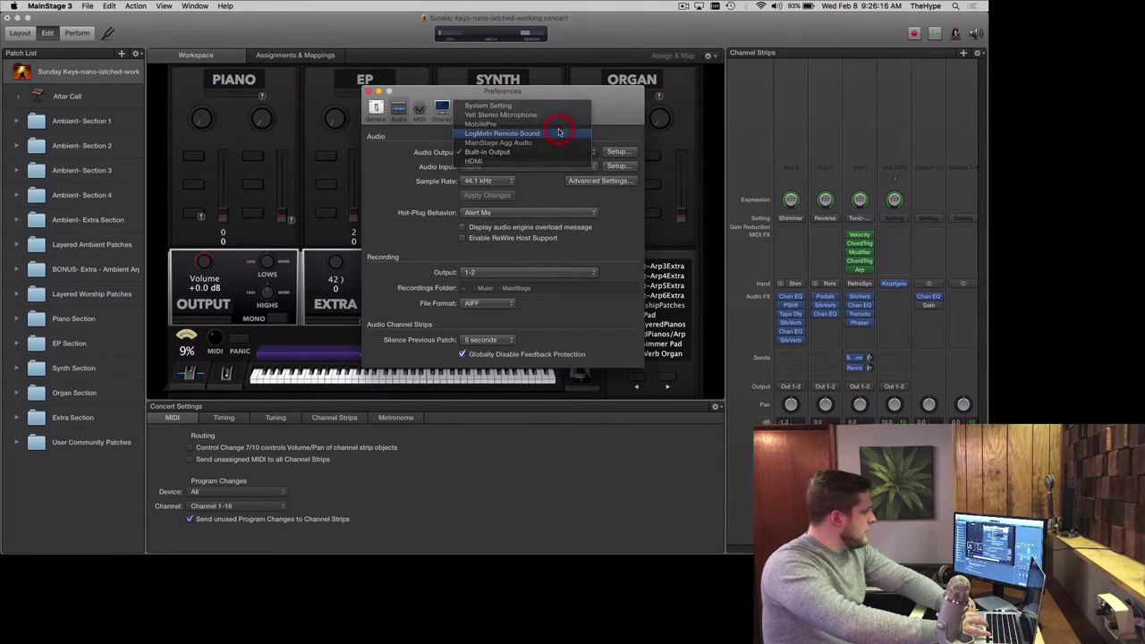
{"action": "left_click", "coordinate": [521, 167]}
{"action": "left_click", "coordinate": [522, 168]}
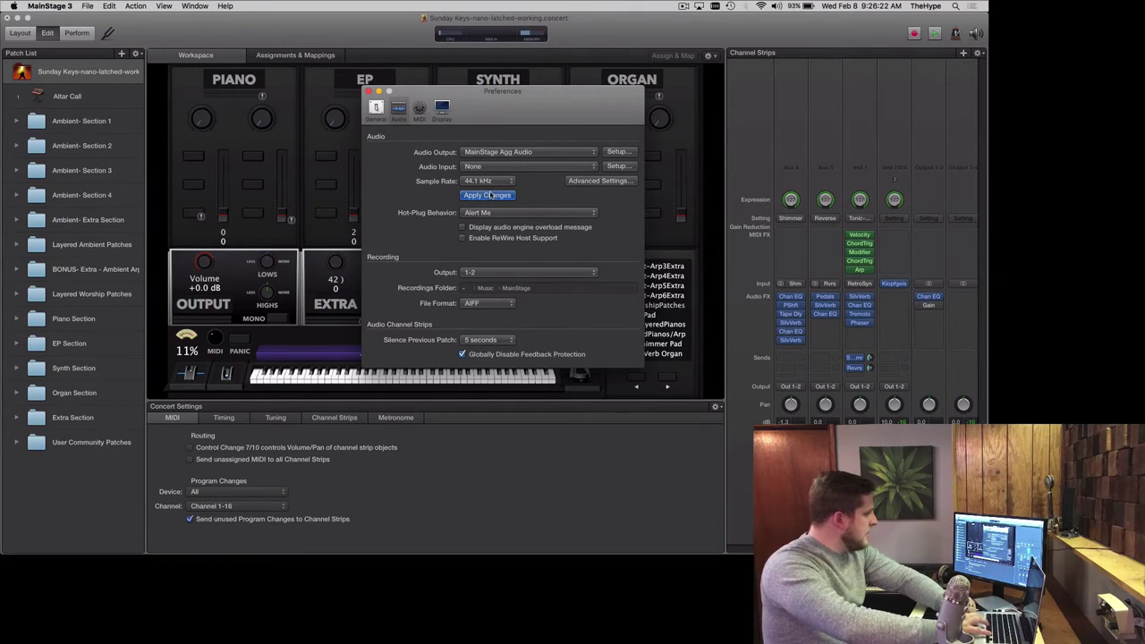
{"action": "left_click", "coordinate": [488, 195]}
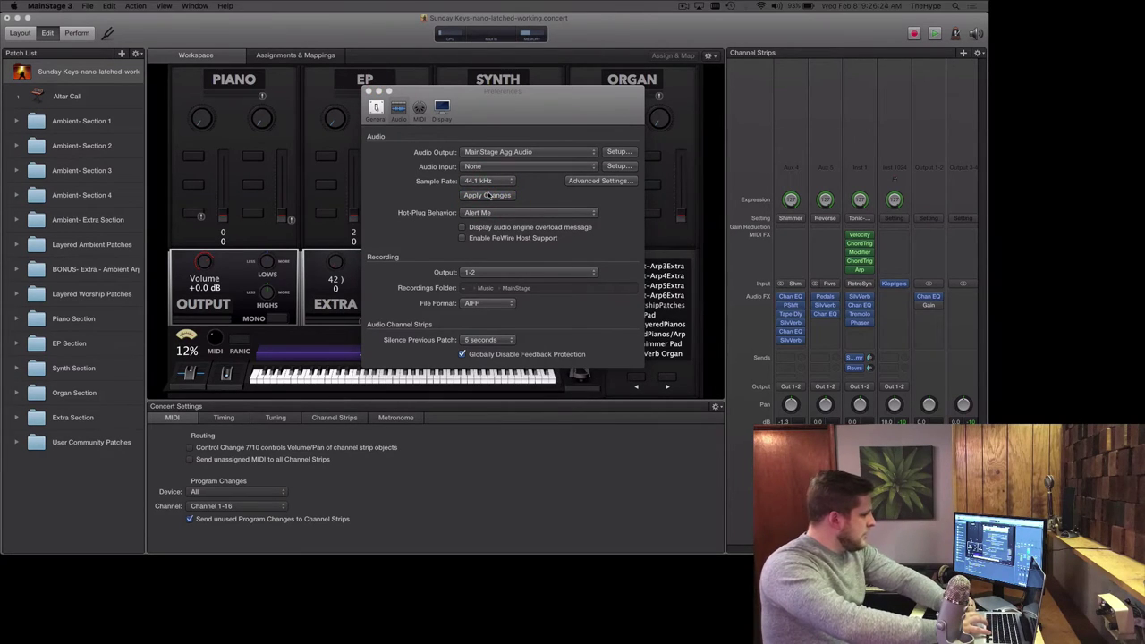
{"action": "left_click_drag", "start_coordinate": [680, 71], "coordinate": [450, 100]}
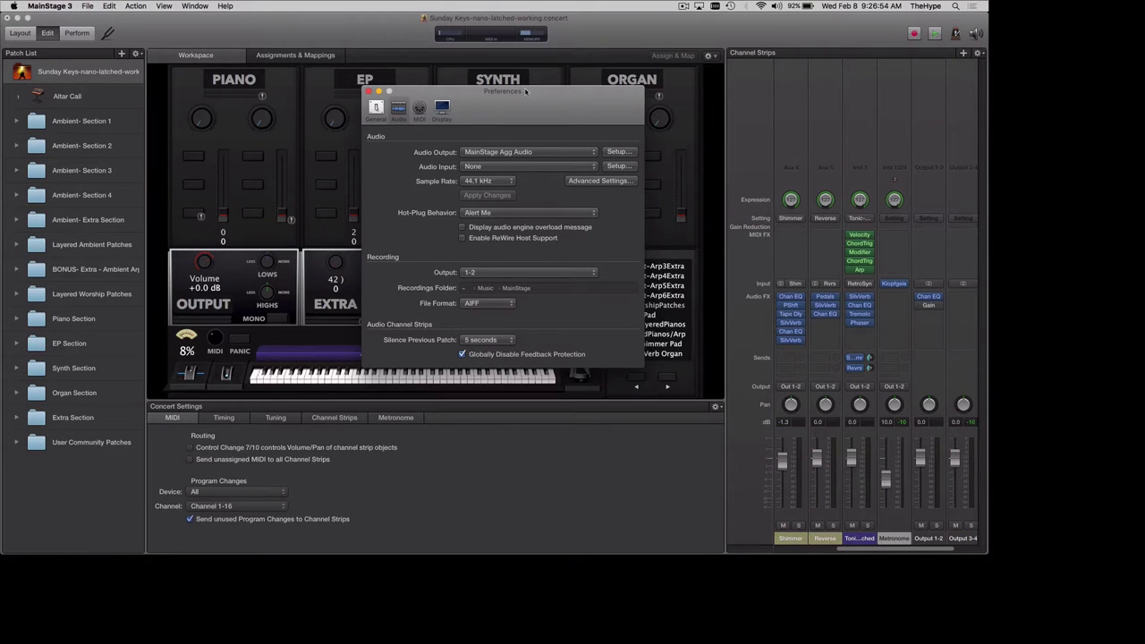
Step: Close the preferences and select the Layered Ambient 1 patch
{"action": "left_click", "coordinate": [369, 92]}
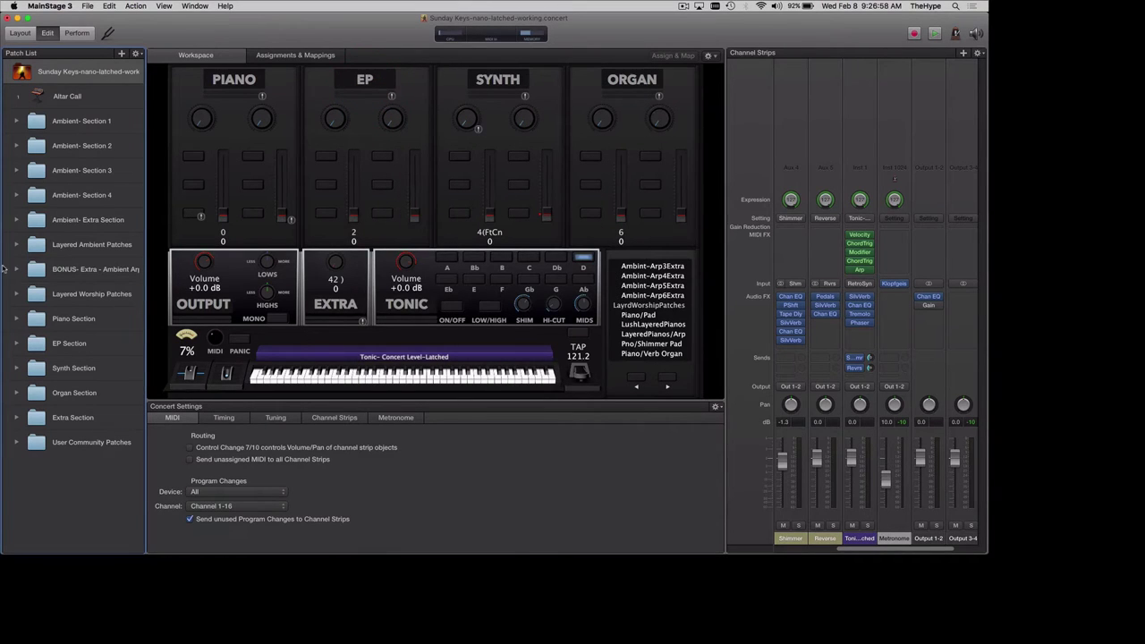
{"action": "left_click", "coordinate": [17, 246]}
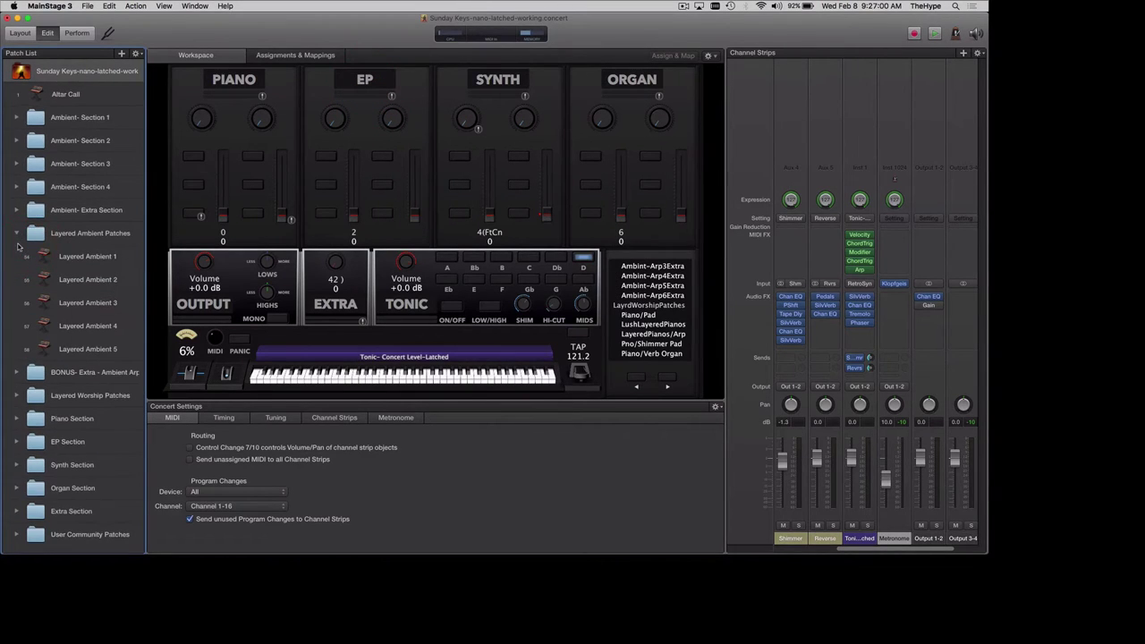
{"action": "left_click", "coordinate": [98, 258]}
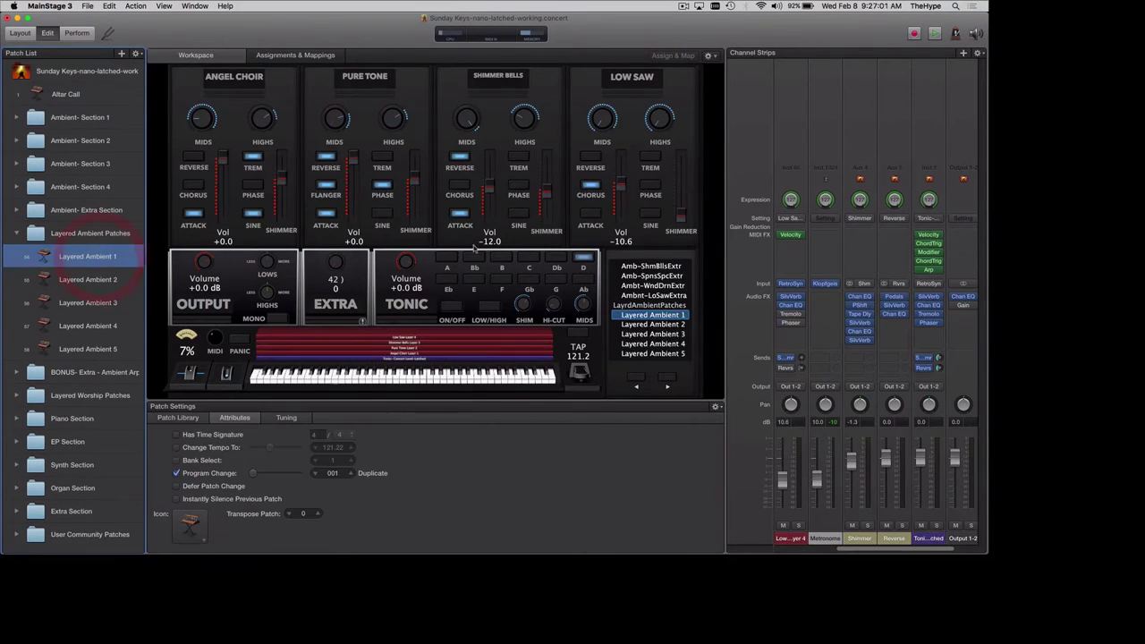
Step: Check the patch's strip output routing unchanged, then select the Layered Ambient Patches set
{"action": "left_click", "coordinate": [792, 388]}
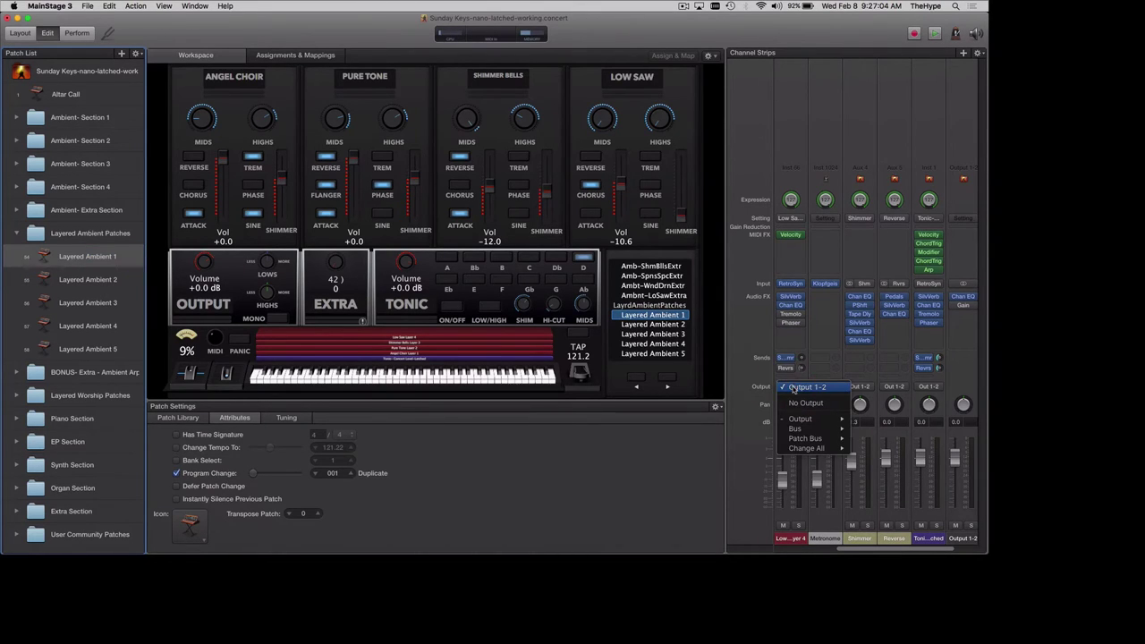
{"action": "mouse_move", "coordinate": [818, 420]}
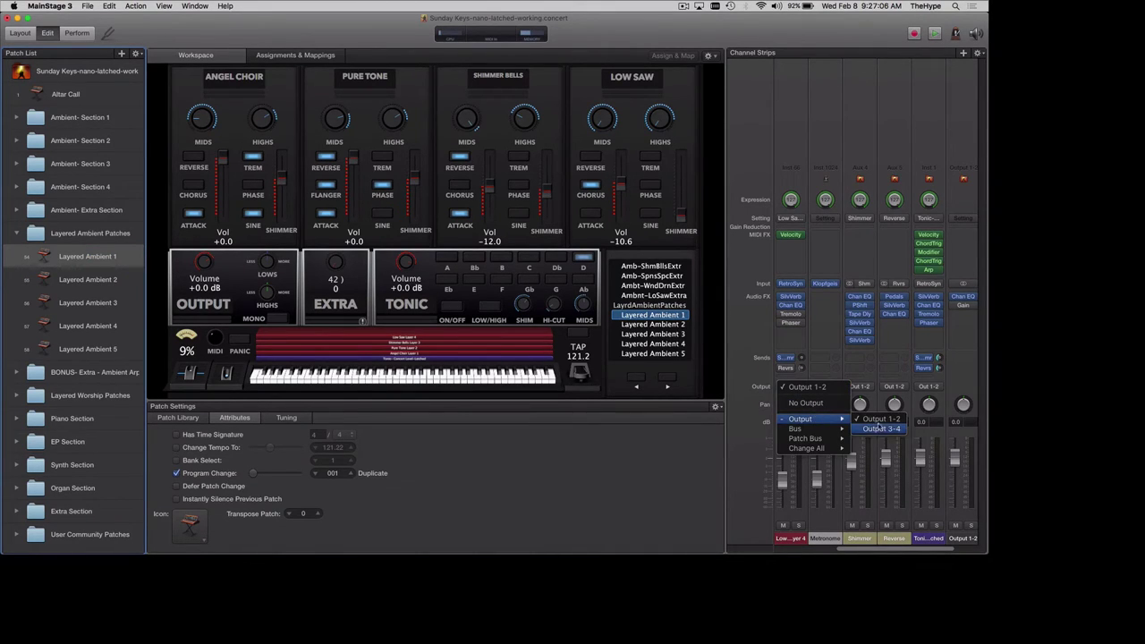
{"action": "left_click", "coordinate": [748, 376]}
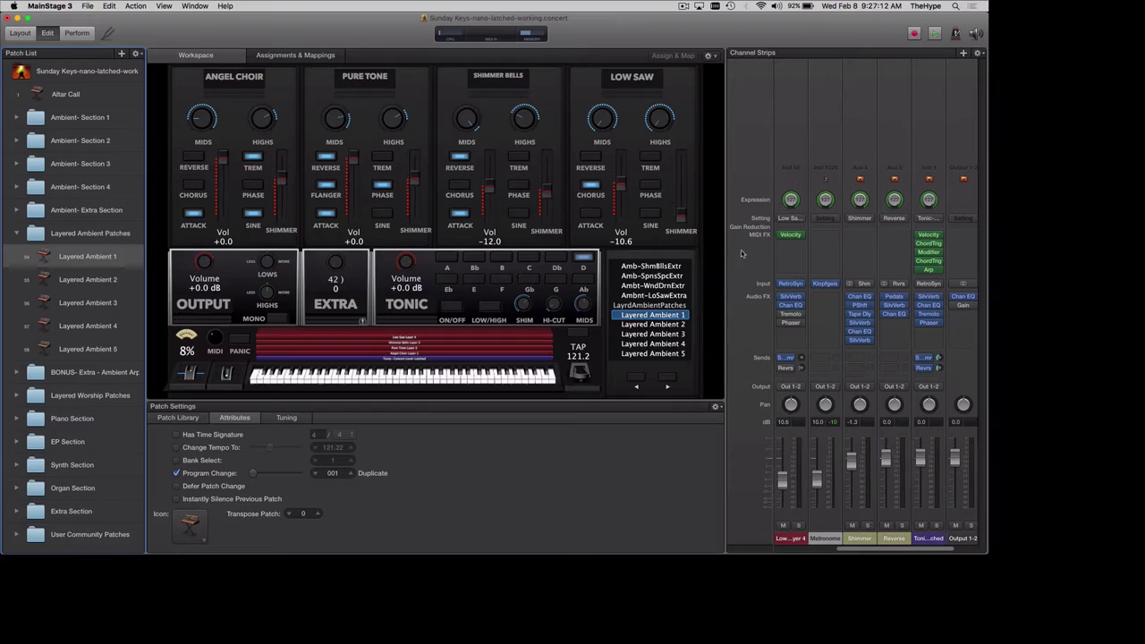
{"action": "left_click", "coordinate": [108, 248]}
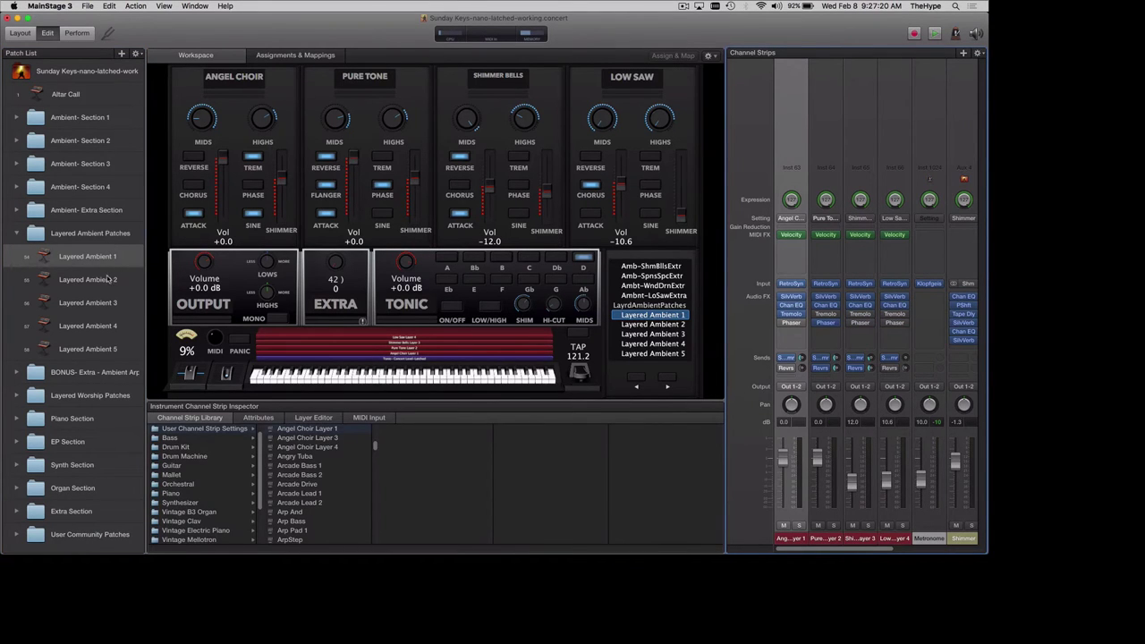
{"action": "left_click", "coordinate": [96, 258]}
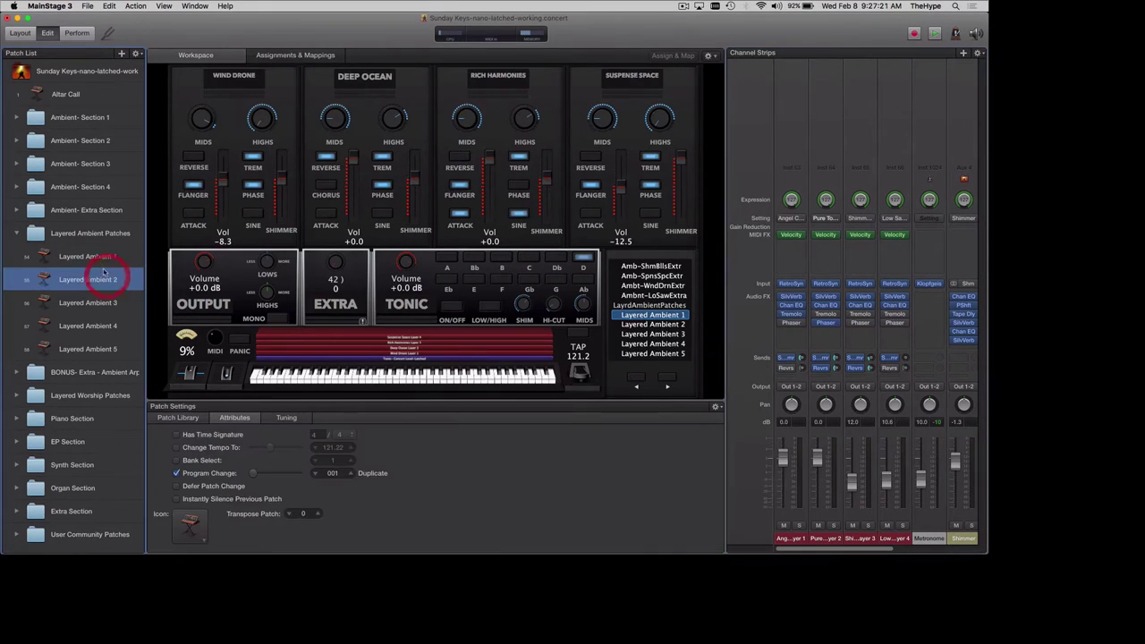
{"action": "left_click", "coordinate": [16, 234]}
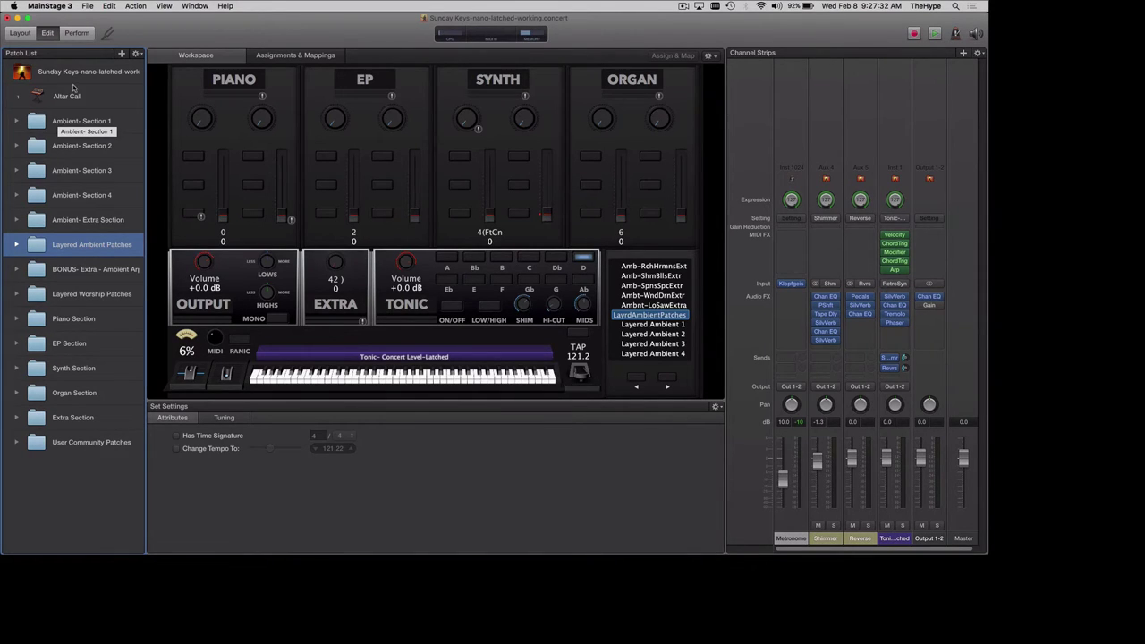
Step: Select the concert row and scroll the channel strips over to the Metronome strip
{"action": "left_click", "coordinate": [115, 77]}
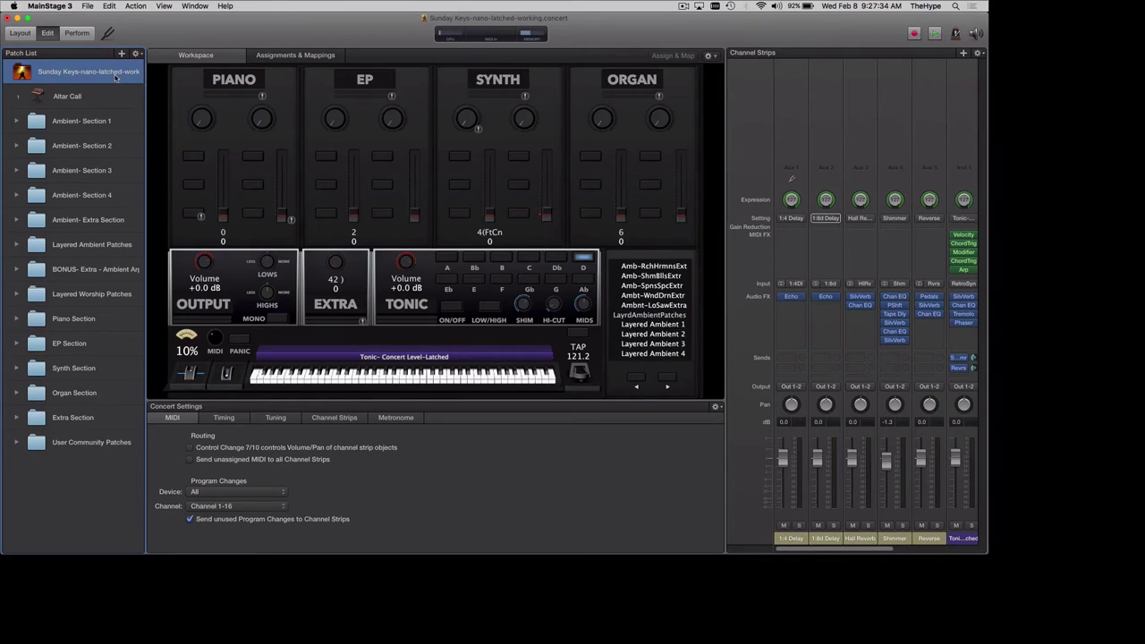
{"action": "scroll", "coordinate": [912, 323], "scroll_direction": "right", "scroll_amount": 2}
{"action": "scroll", "coordinate": [912, 322], "scroll_direction": "right", "scroll_amount": 2}
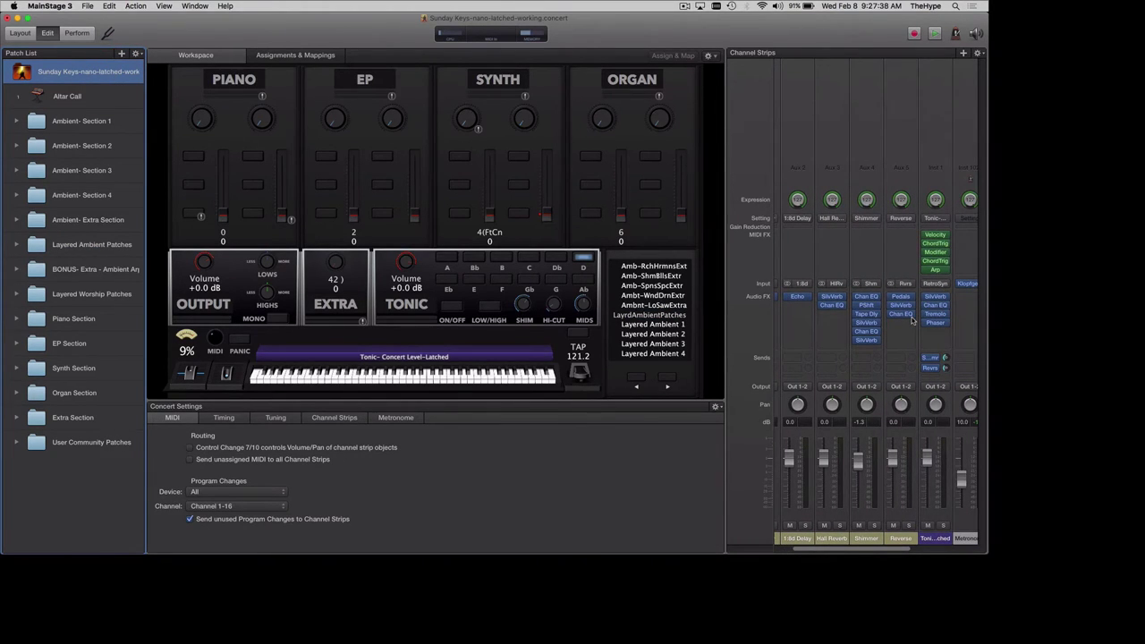
{"action": "scroll", "coordinate": [913, 322], "scroll_direction": "right", "scroll_amount": 8}
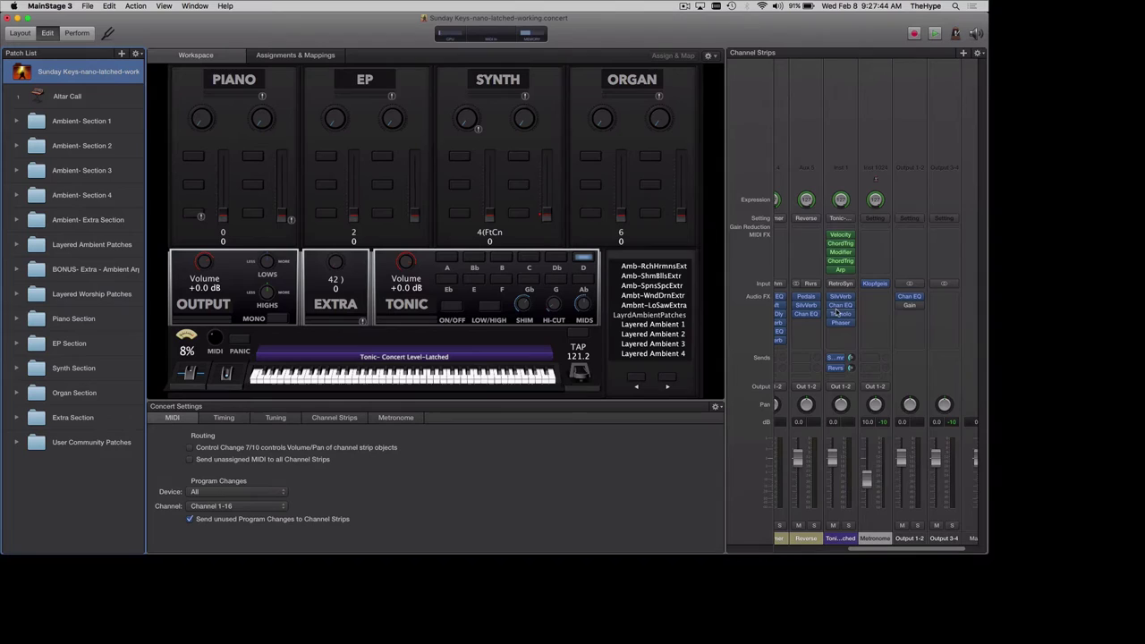
{"action": "scroll", "coordinate": [854, 394], "scroll_direction": "right", "scroll_amount": 2}
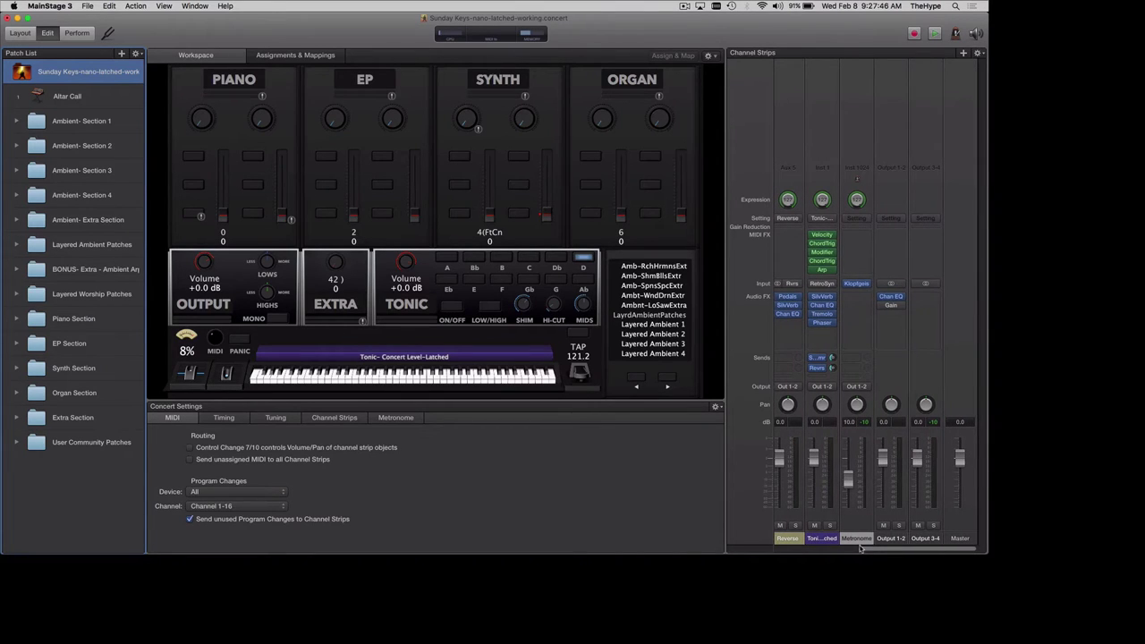
{"action": "mouse_move", "coordinate": [855, 285]}
Step: Briefly start playback to hear the metronome, then stop it
{"action": "left_click", "coordinate": [955, 33]}
{"action": "left_click", "coordinate": [955, 33]}
{"action": "left_click", "coordinate": [934, 33]}
{"action": "left_click", "coordinate": [860, 391]}
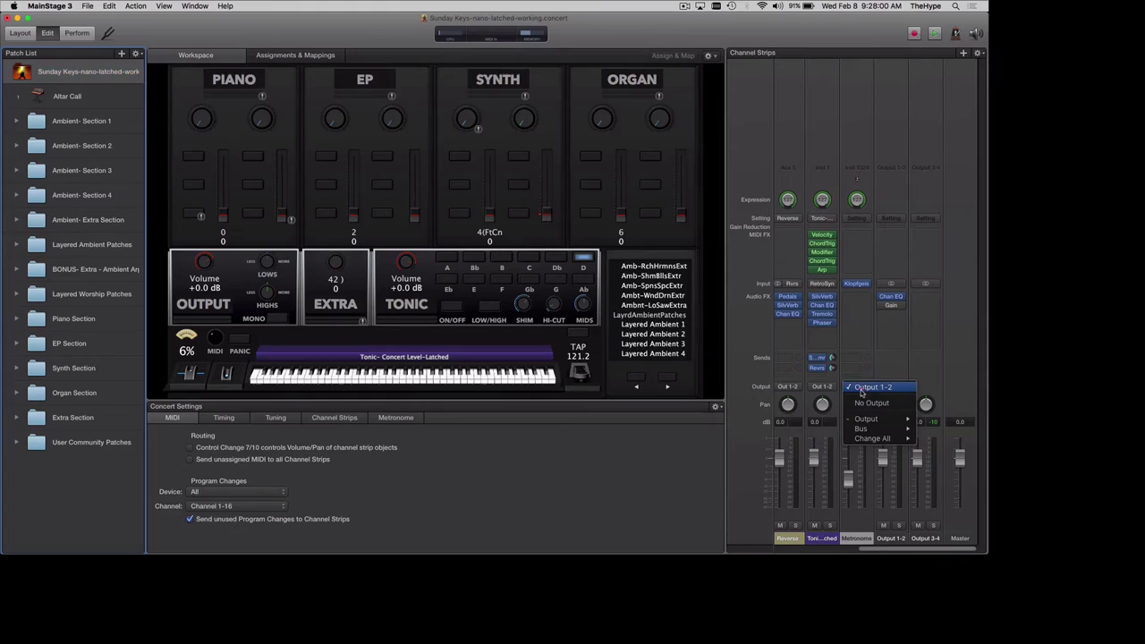
{"action": "mouse_move", "coordinate": [873, 428]}
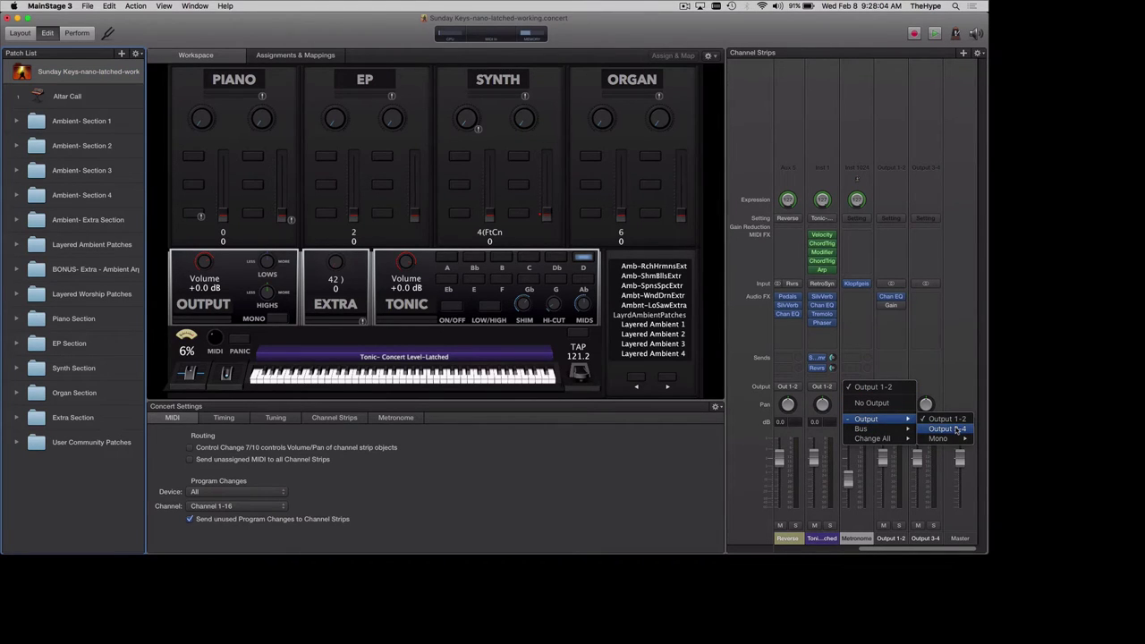
{"action": "mouse_move", "coordinate": [957, 439]}
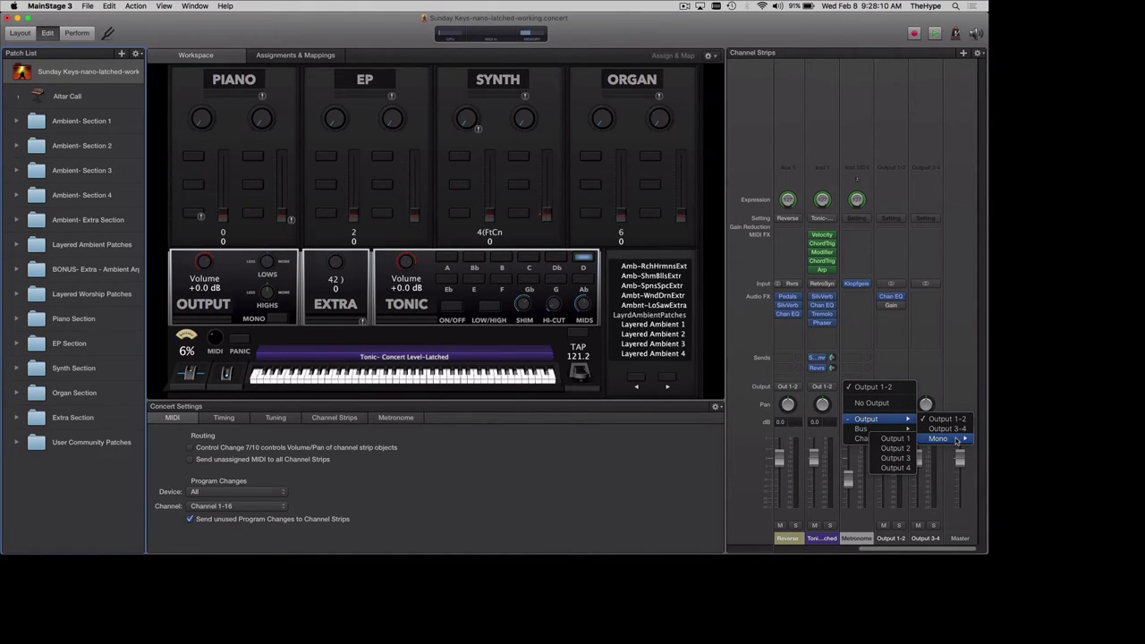
{"action": "left_click", "coordinate": [899, 468]}
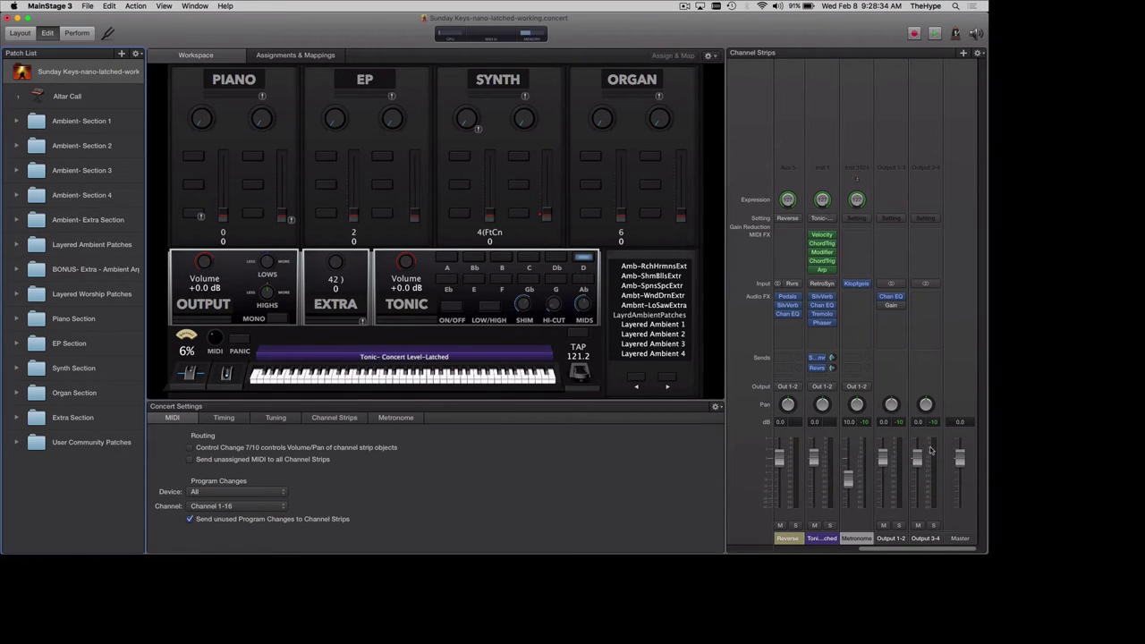
Step: Route the Metronome strip's output to mono Out 4
{"action": "left_click", "coordinate": [855, 386]}
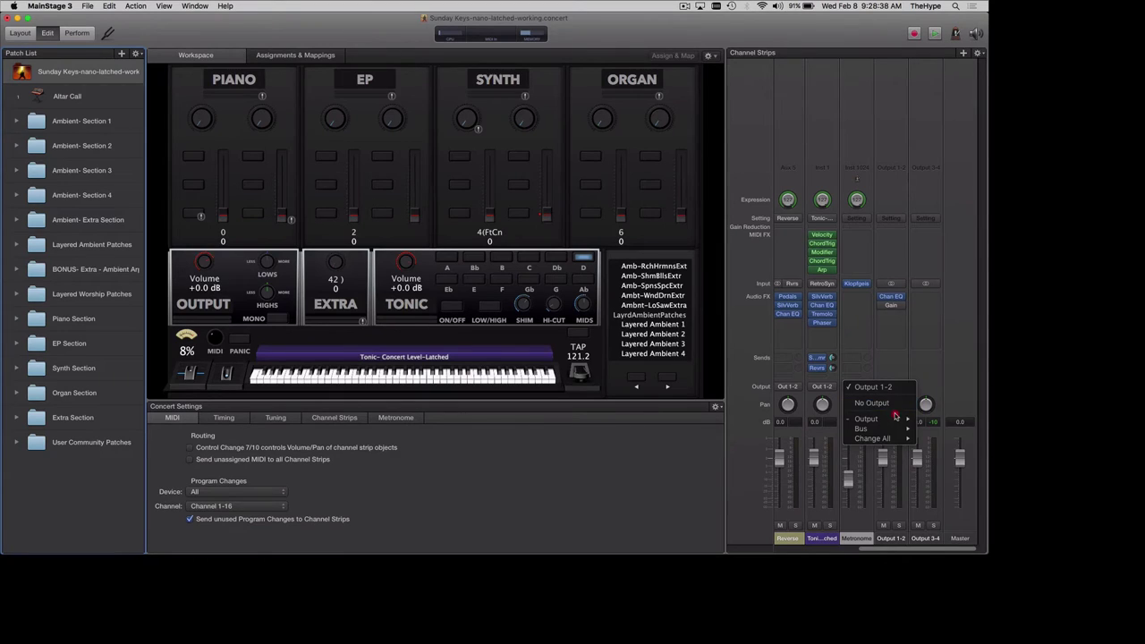
{"action": "left_click", "coordinate": [946, 430]}
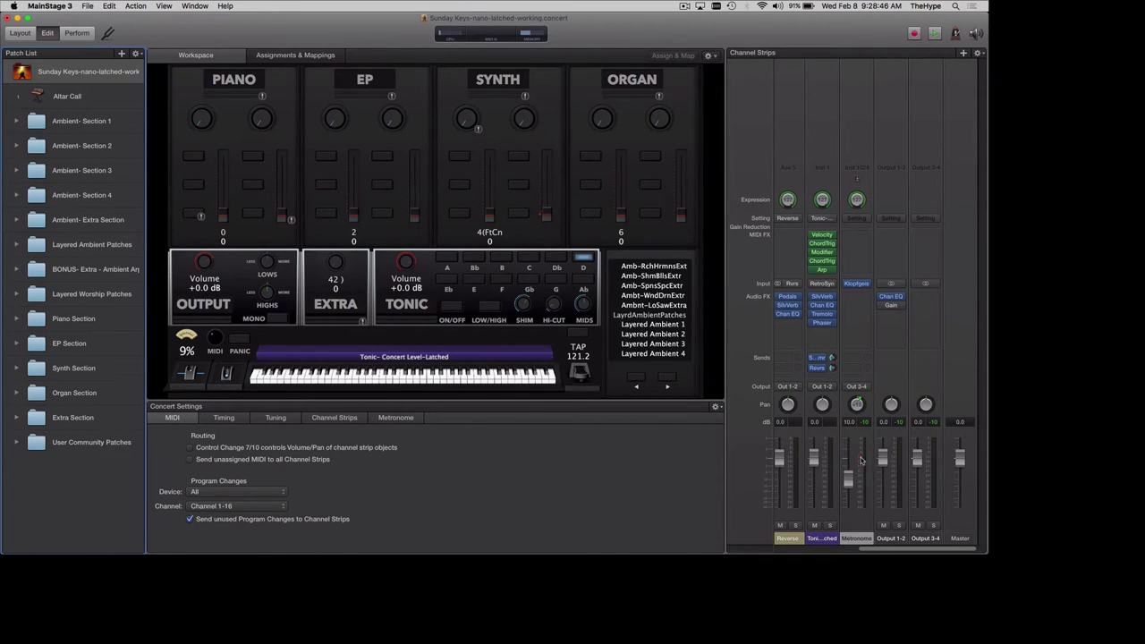
{"action": "double_click", "coordinate": [857, 407]}
{"action": "key", "text": "Return"}
{"action": "left_click", "coordinate": [857, 387]}
{"action": "mouse_move", "coordinate": [866, 419]}
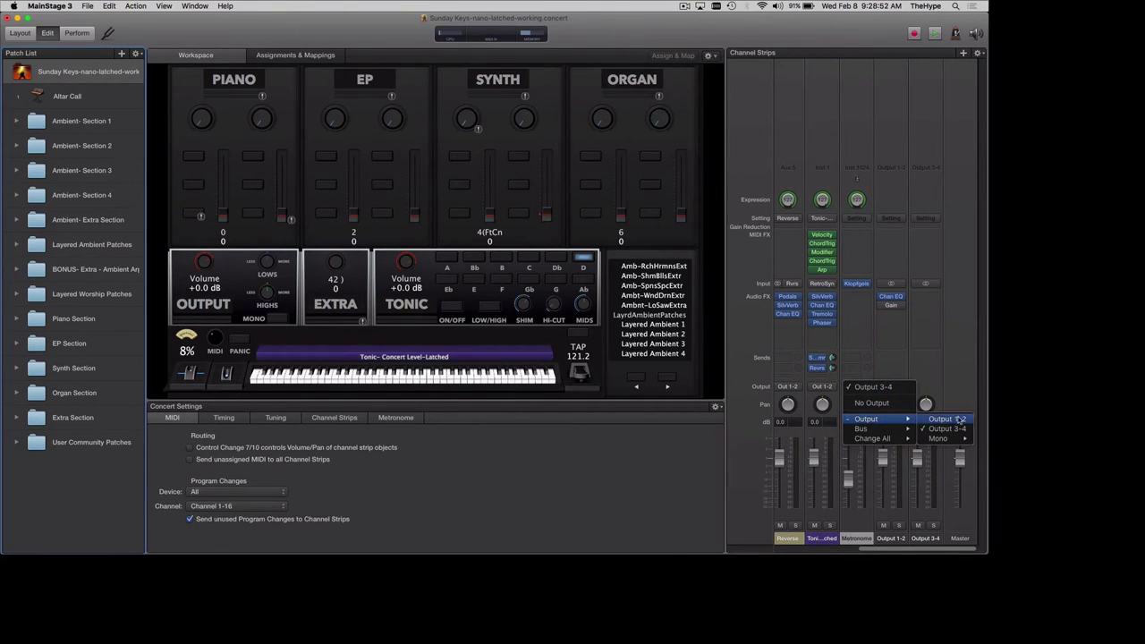
{"action": "mouse_move", "coordinate": [950, 440]}
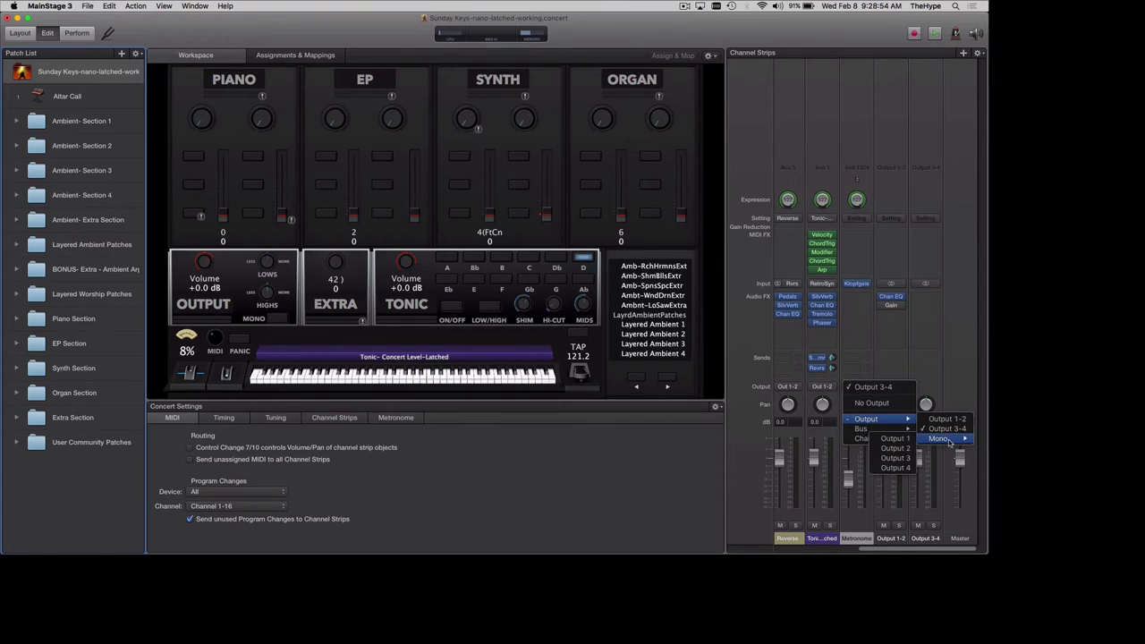
{"action": "left_click", "coordinate": [896, 468]}
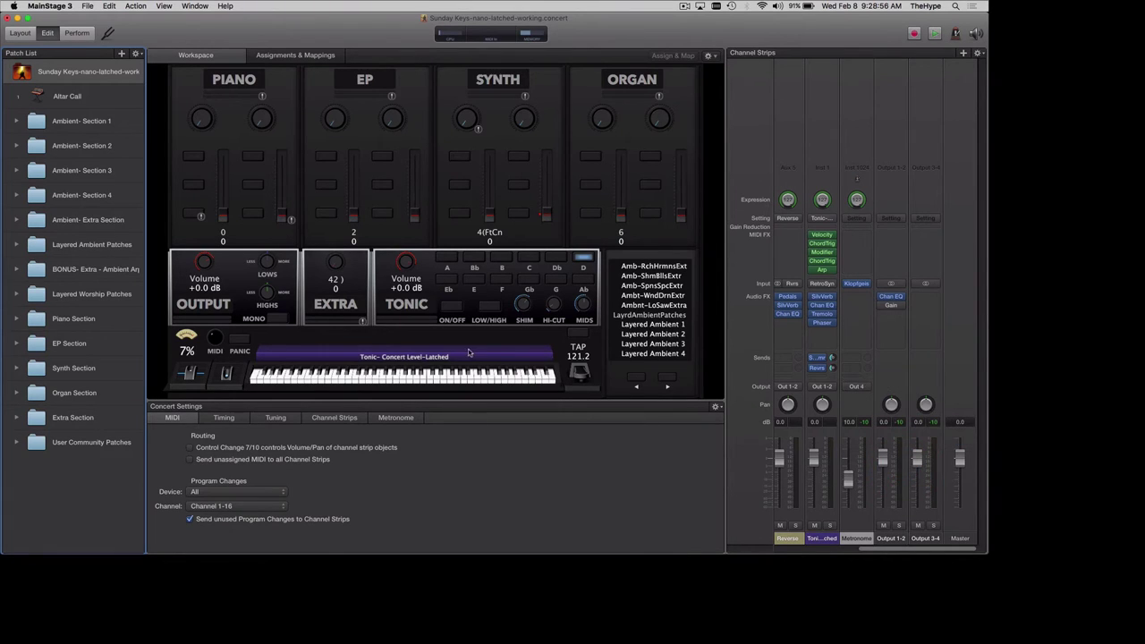
Step: Route the Tonic strip's output to Out 3-4
{"action": "left_click", "coordinate": [824, 386]}
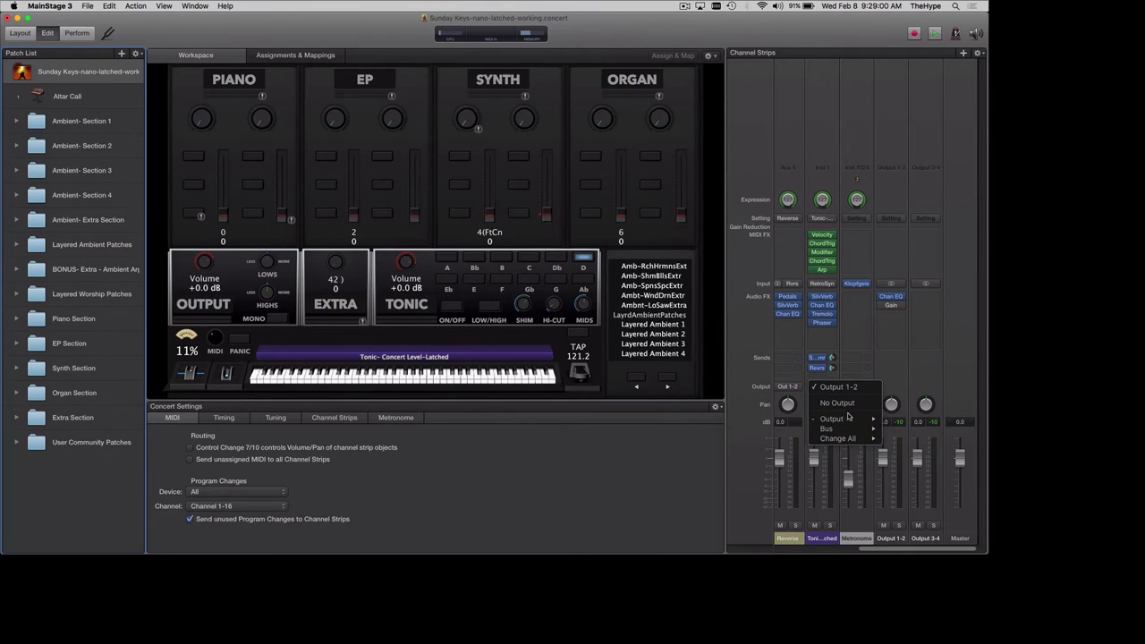
{"action": "mouse_move", "coordinate": [850, 418]}
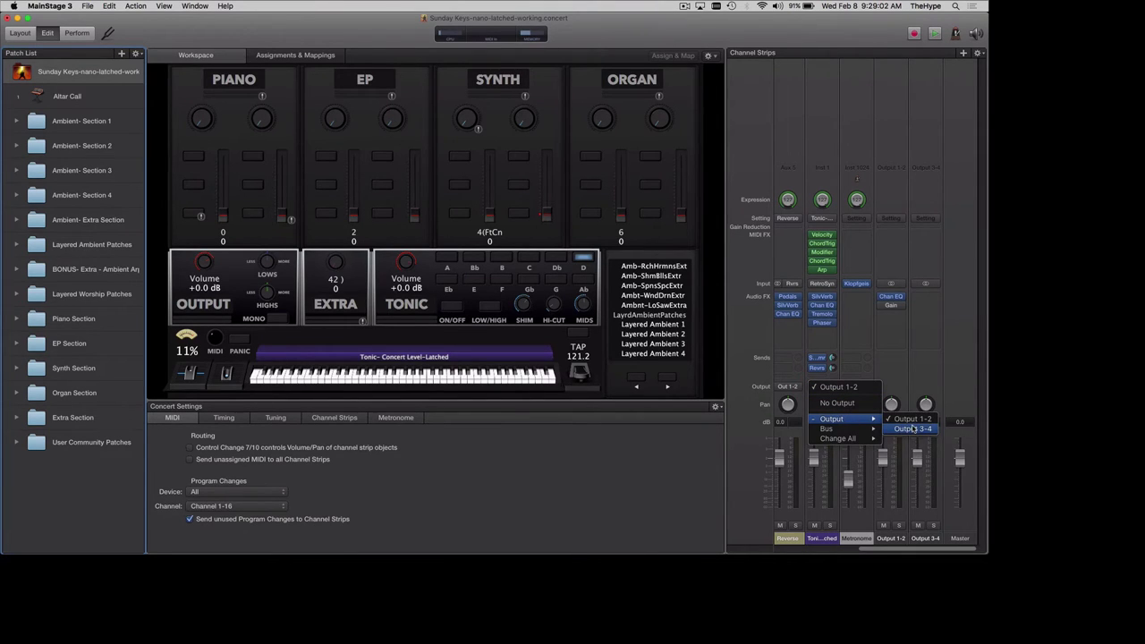
{"action": "left_click", "coordinate": [913, 429]}
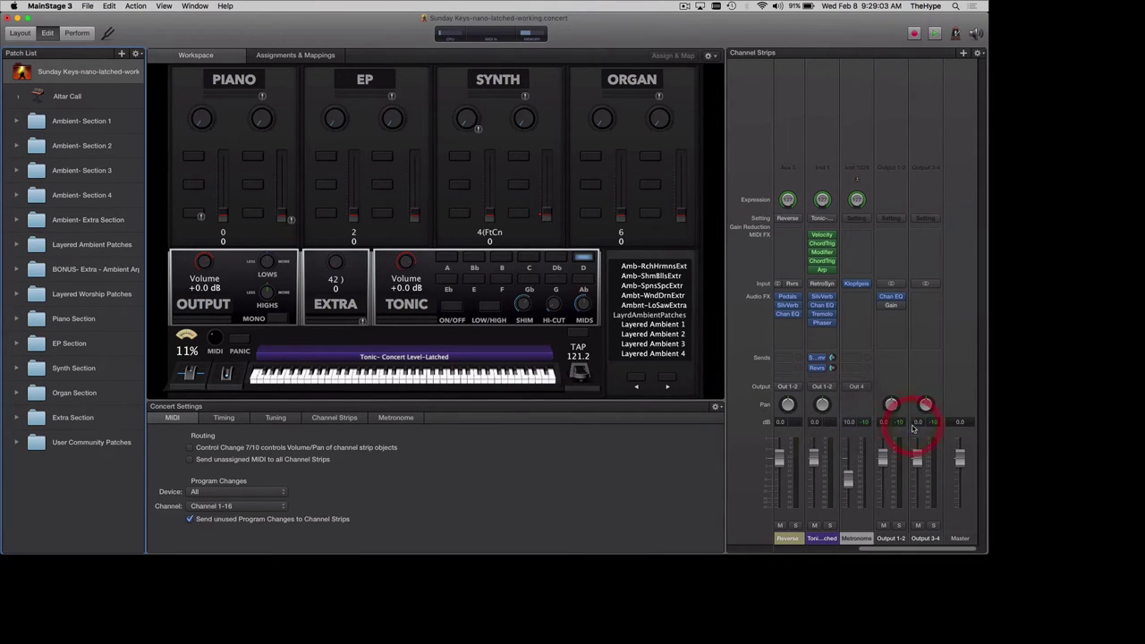
Step: Add a stereo Utility Gain effect to the Tonic strip's Audio FX slot
{"action": "left_click", "coordinate": [825, 333]}
{"action": "mouse_move", "coordinate": [847, 436]}
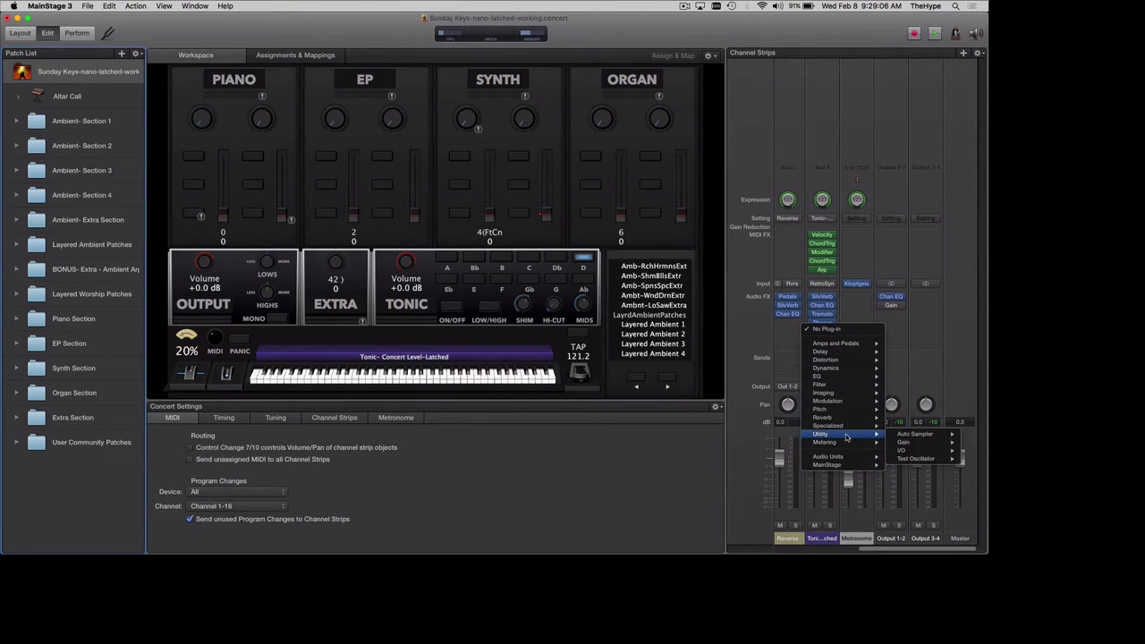
{"action": "mouse_move", "coordinate": [906, 442]}
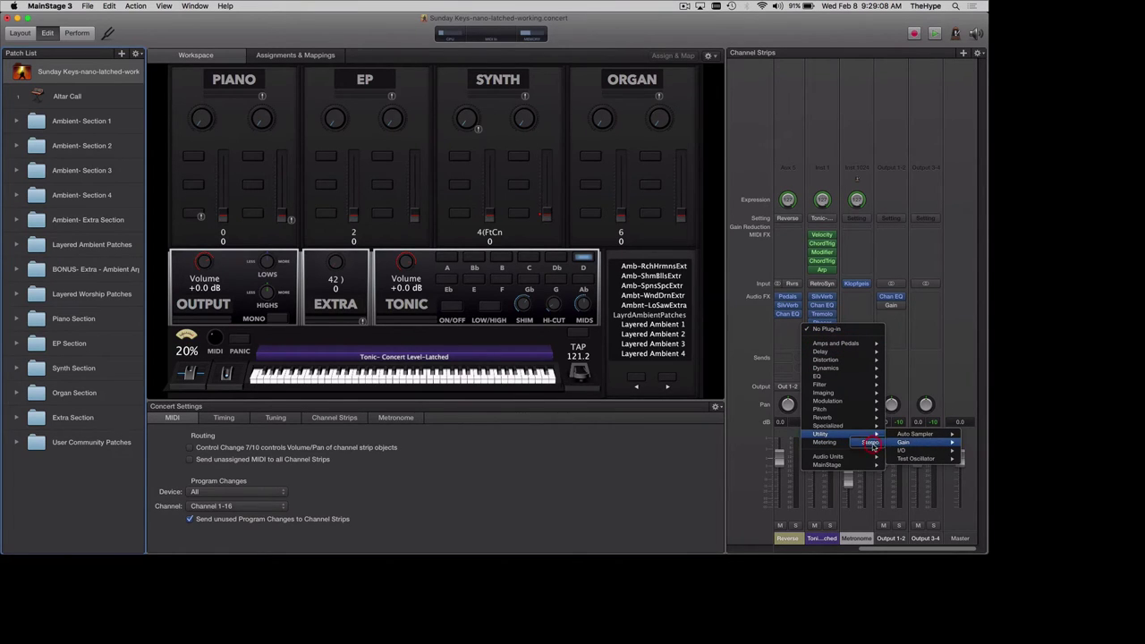
{"action": "left_click", "coordinate": [872, 447]}
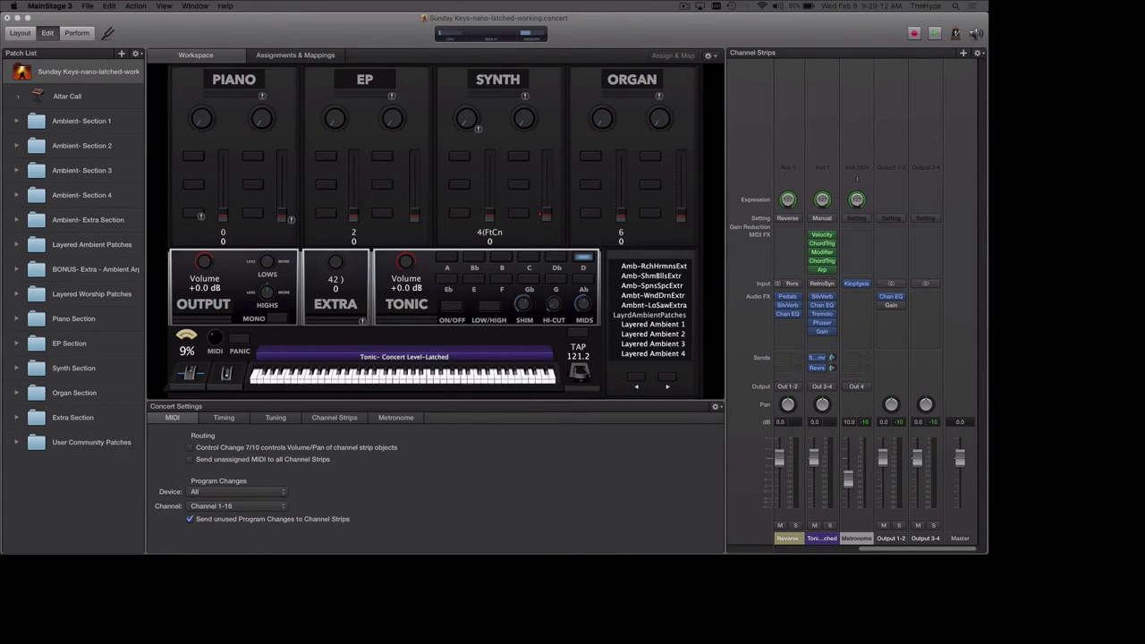
{"action": "left_click", "coordinate": [823, 241]}
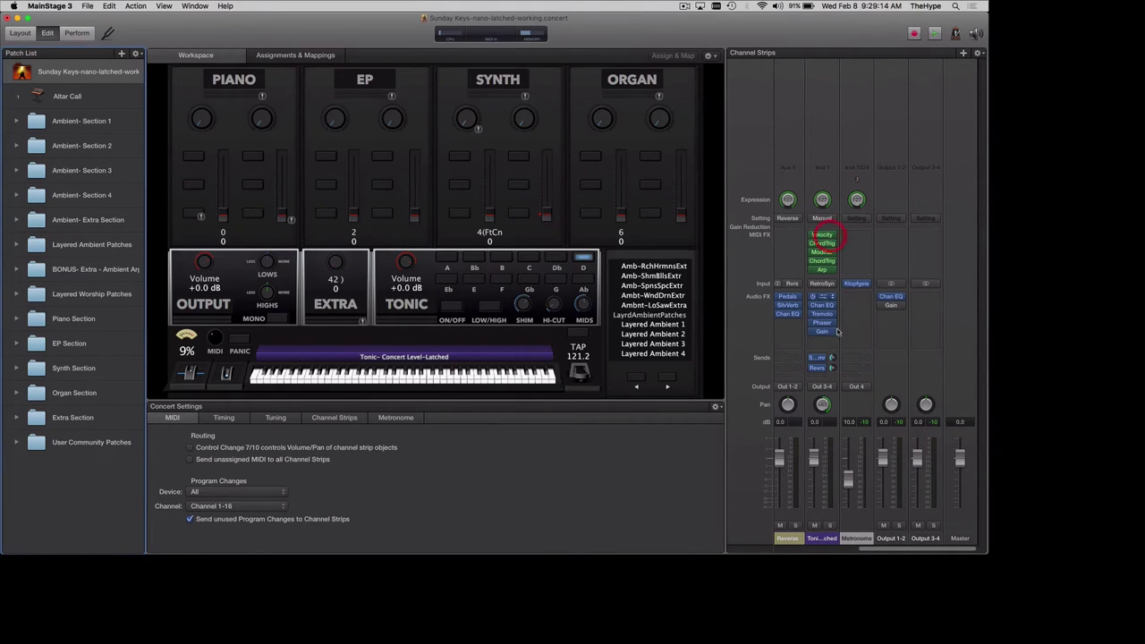
Step: Route the Metronome strip's output to stereo Output 3-4
{"action": "left_click", "coordinate": [856, 386]}
{"action": "mouse_move", "coordinate": [867, 419]}
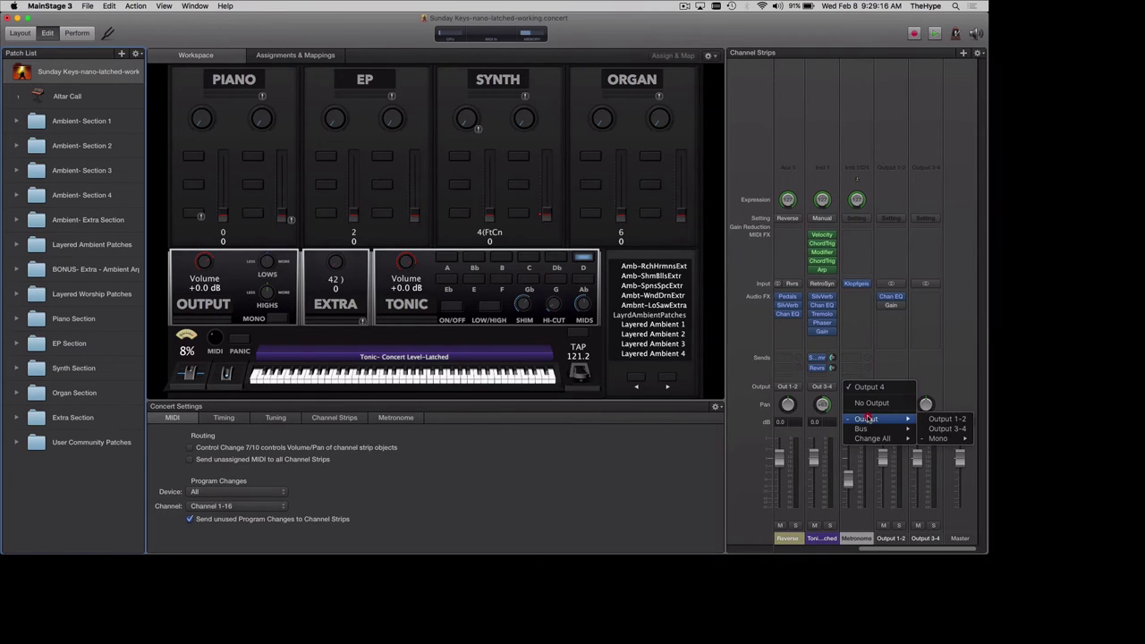
{"action": "mouse_move", "coordinate": [954, 439]}
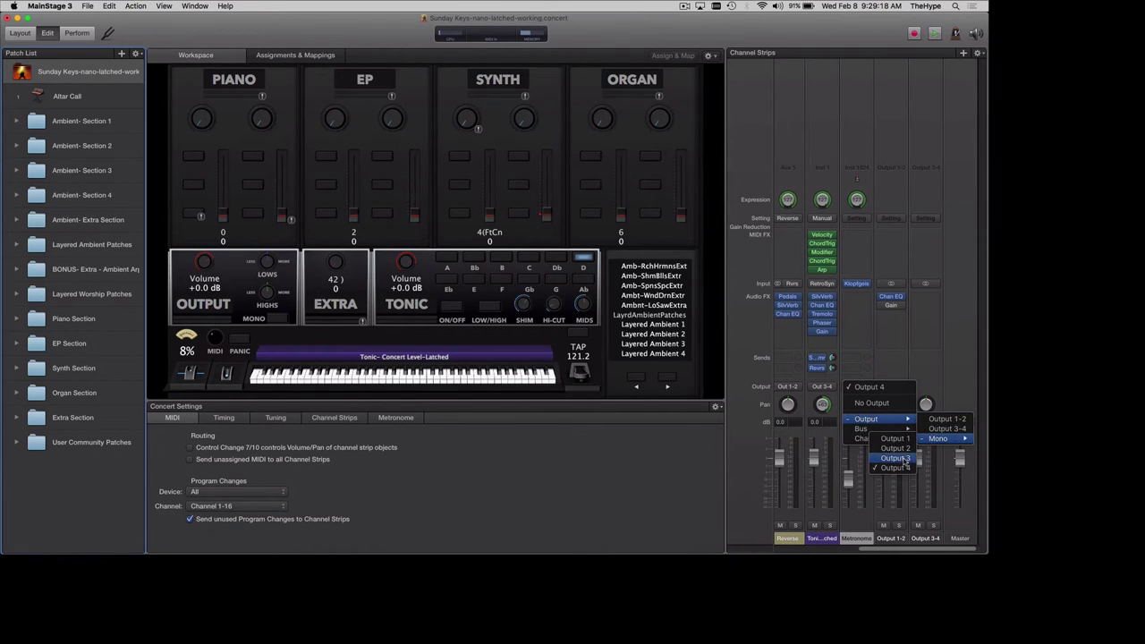
{"action": "left_click", "coordinate": [904, 459]}
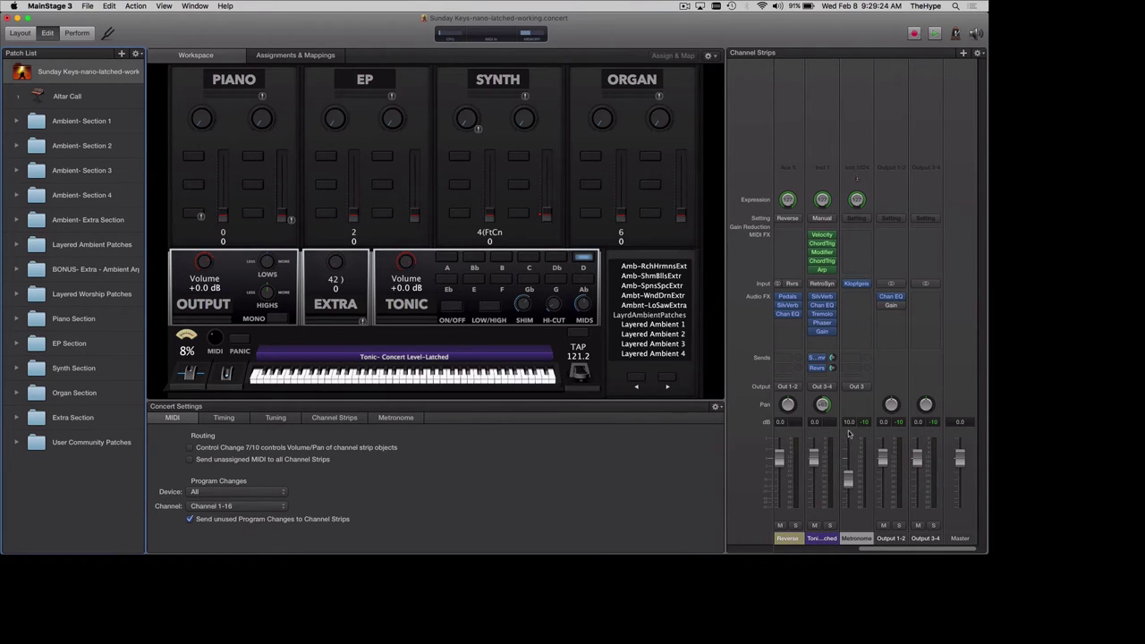
{"action": "left_click", "coordinate": [859, 387]}
{"action": "mouse_move", "coordinate": [866, 418]}
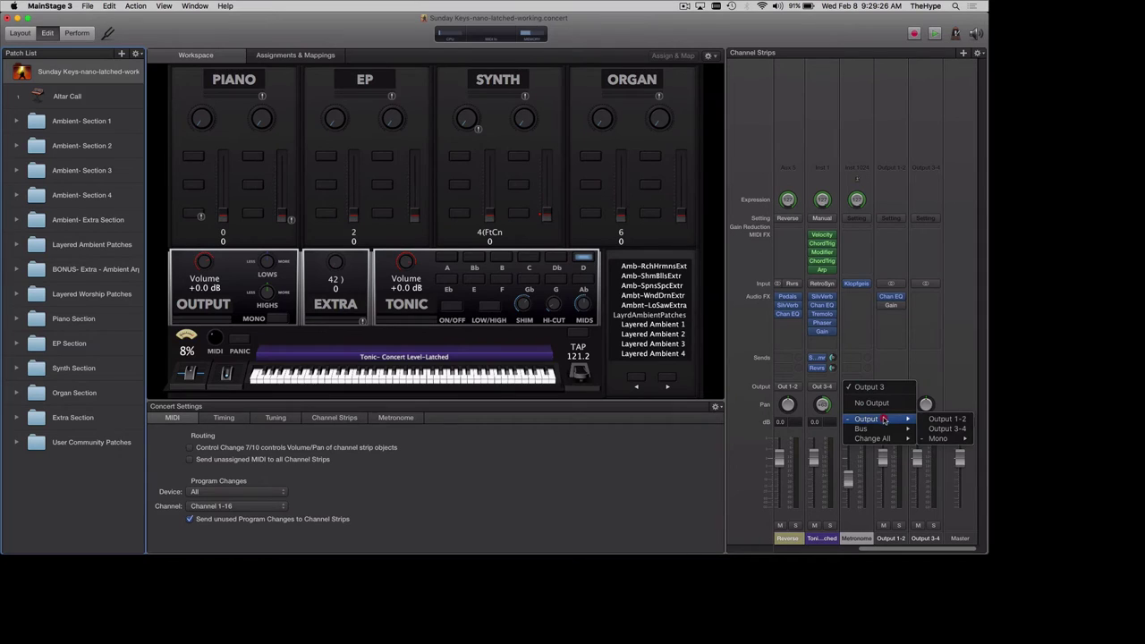
{"action": "left_click", "coordinate": [937, 429]}
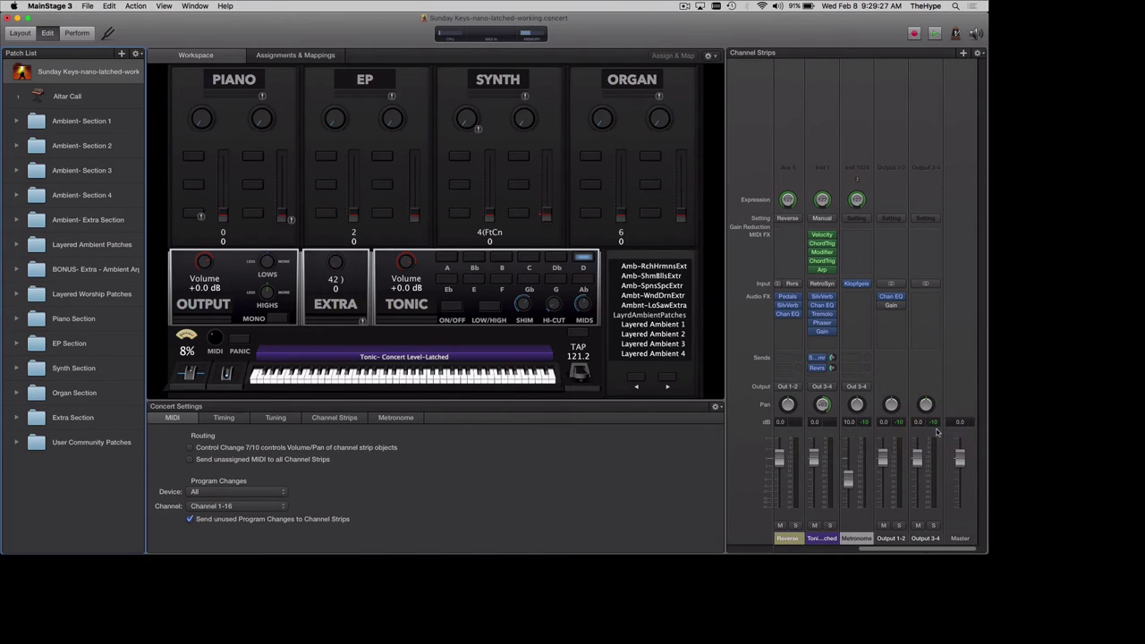
Step: From the concert-wide settings, turn on the metronome click and start playback
{"action": "left_click", "coordinate": [851, 108]}
{"action": "left_click", "coordinate": [116, 72]}
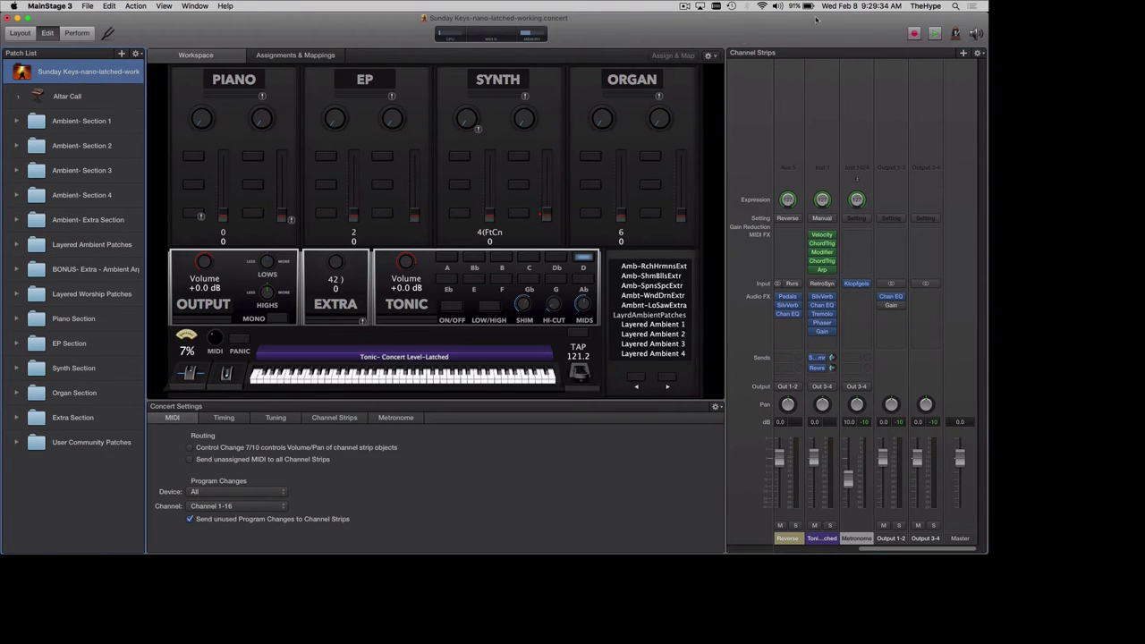
{"action": "left_click", "coordinate": [935, 33]}
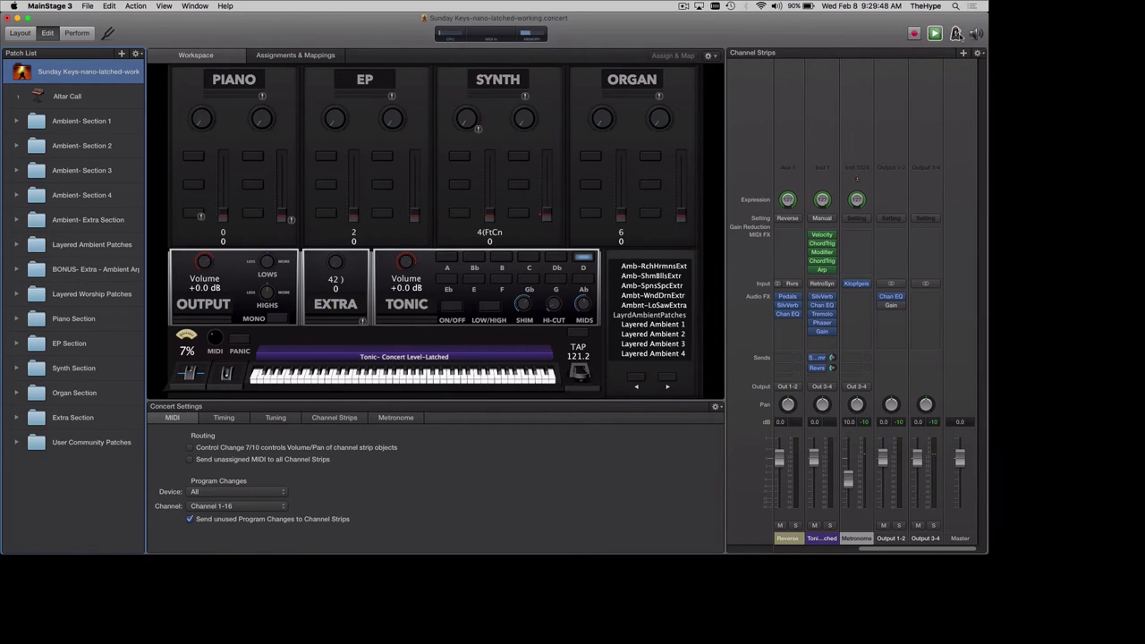
{"action": "left_click", "coordinate": [934, 33]}
{"action": "left_click", "coordinate": [853, 129]}
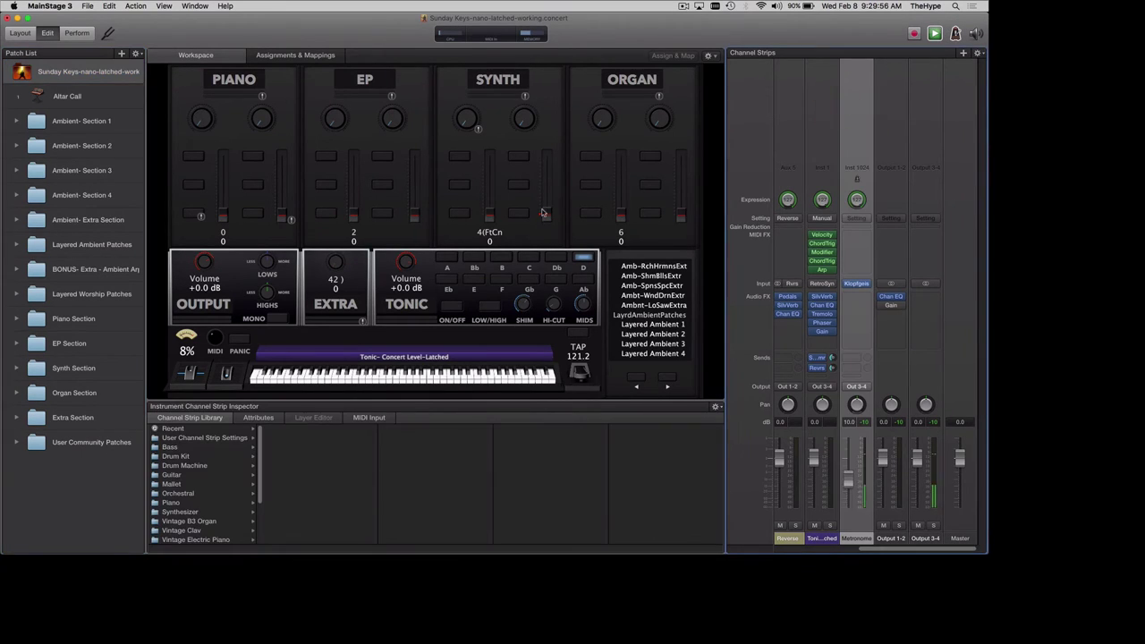
{"action": "left_click", "coordinate": [101, 68]}
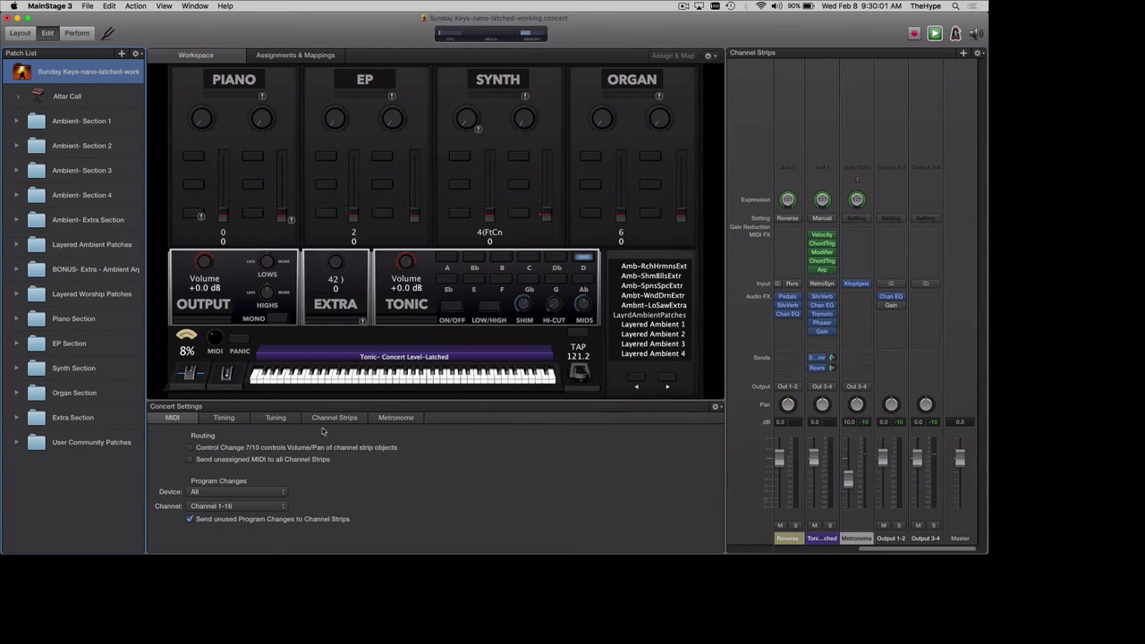
Step: Show the concert's Metronome settings, stop playback, and toggle the Bar click off and back on
{"action": "left_click", "coordinate": [399, 417]}
{"action": "left_click", "coordinate": [934, 33]}
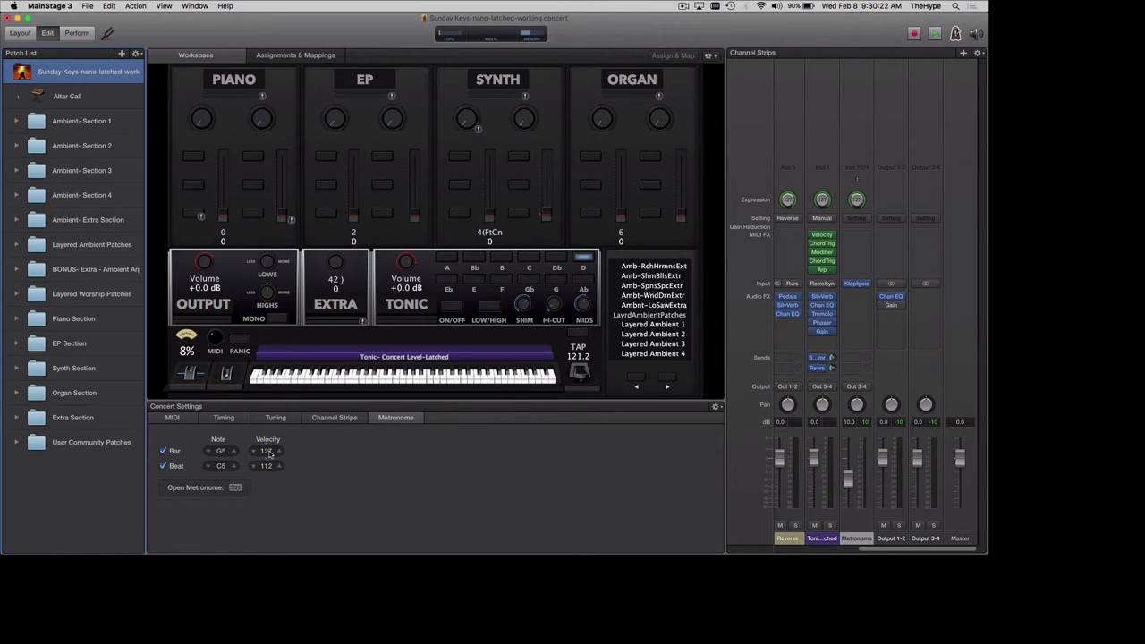
{"action": "left_click", "coordinate": [163, 453]}
{"action": "left_click", "coordinate": [163, 452]}
Step: Open the metronome's Klopfgeist window and position it near the top of the screen
{"action": "left_click", "coordinate": [235, 487]}
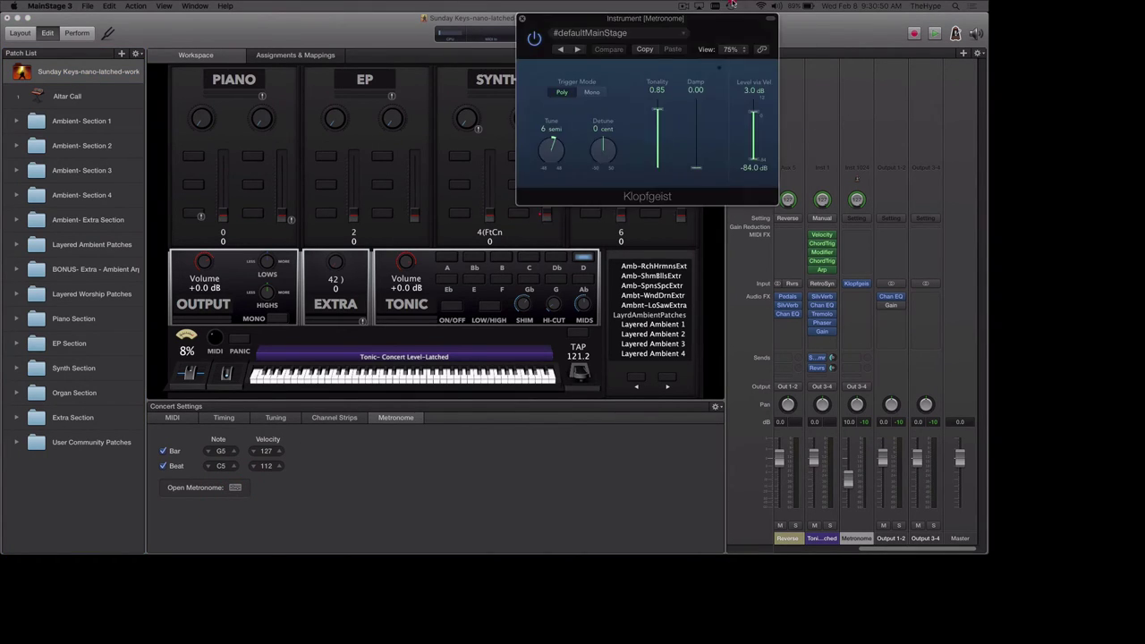
{"action": "left_click_drag", "start_coordinate": [728, 18], "coordinate": [430, 5]}
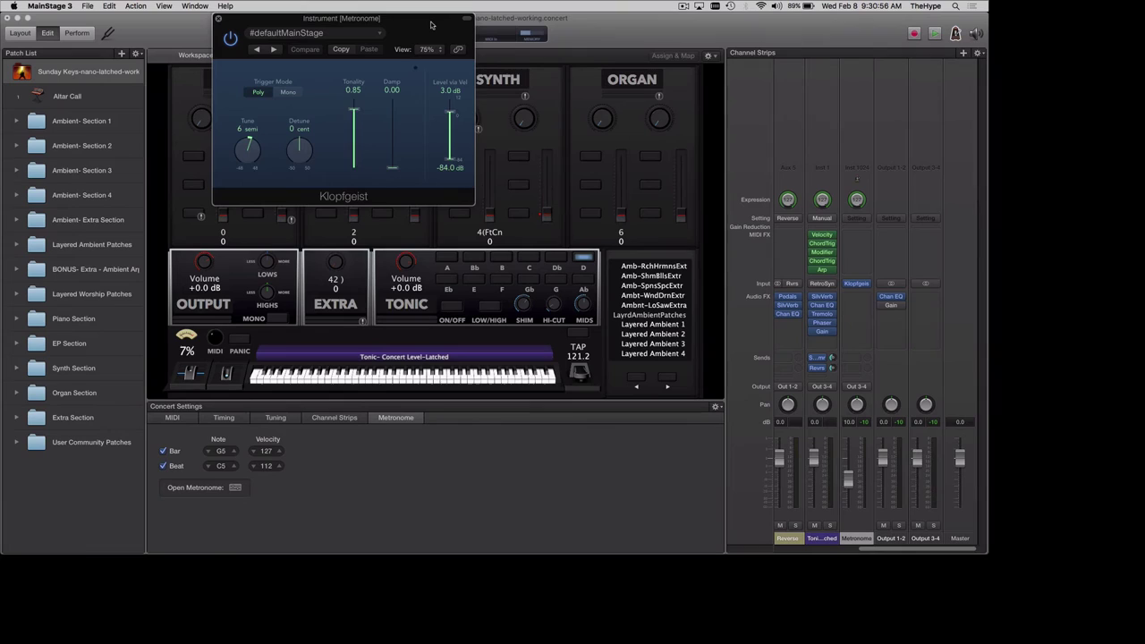
{"action": "left_click_drag", "start_coordinate": [433, 23], "coordinate": [442, 24]}
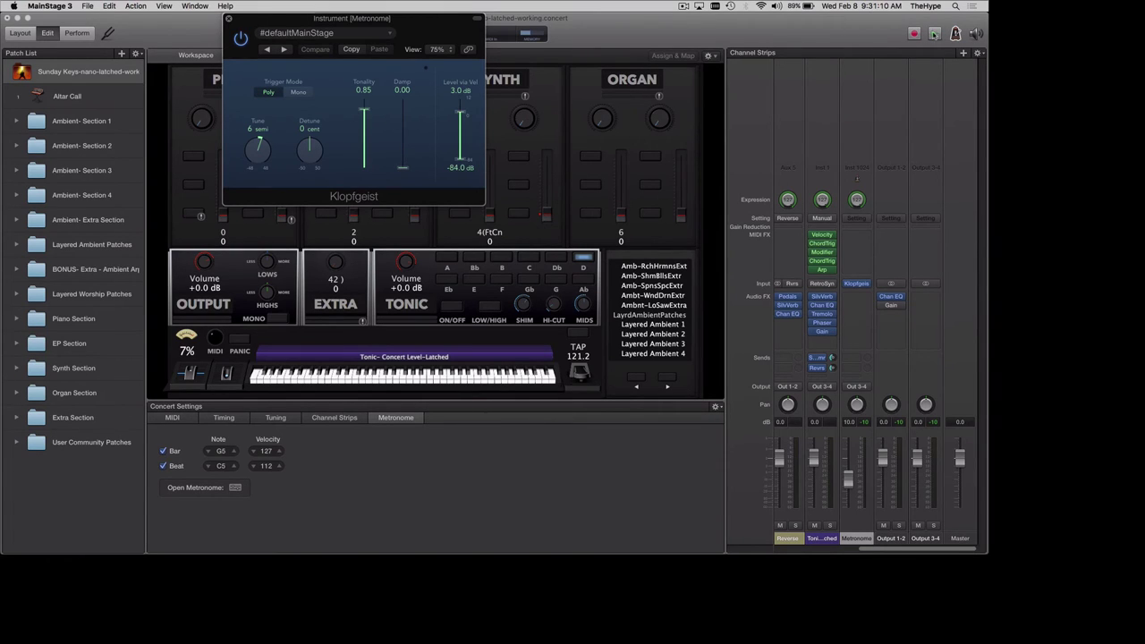
Step: With playback running, lower Klopfgeist Tonality to about 0.79 and reset Tune to 0 semi
{"action": "left_click", "coordinate": [936, 33]}
{"action": "mouse_move", "coordinate": [365, 111]}
{"action": "left_mouse_down"}
{"action": "mouse_move", "coordinate": [366, 150]}
{"action": "mouse_move", "coordinate": [361, 100]}
{"action": "mouse_move", "coordinate": [345, 99]}
{"action": "mouse_move", "coordinate": [360, 99]}
{"action": "mouse_move", "coordinate": [364, 113]}
{"action": "left_mouse_up"}
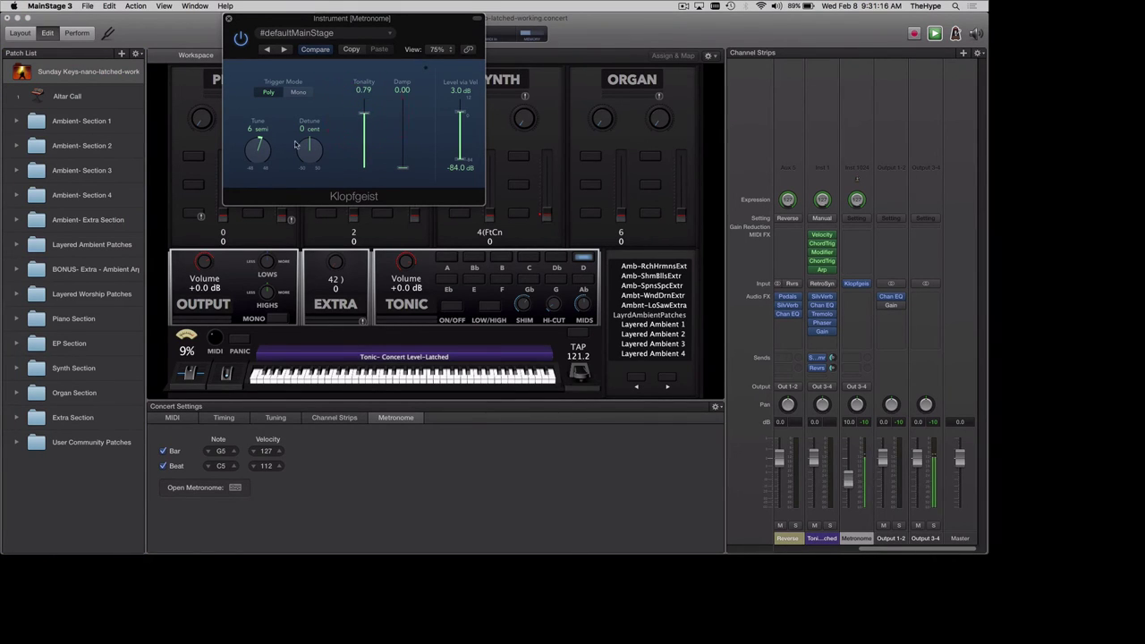
{"action": "left_click", "coordinate": [257, 164], "text": "alt"}
{"action": "left_click", "coordinate": [257, 164]}
{"action": "left_click_drag", "start_coordinate": [404, 166], "coordinate": [425, 242]}
Step: Close Klopfgeist and load Ultrabeat (Drum Synth) Stereo as the Metronome strip's instrument
{"action": "left_click", "coordinate": [228, 17]}
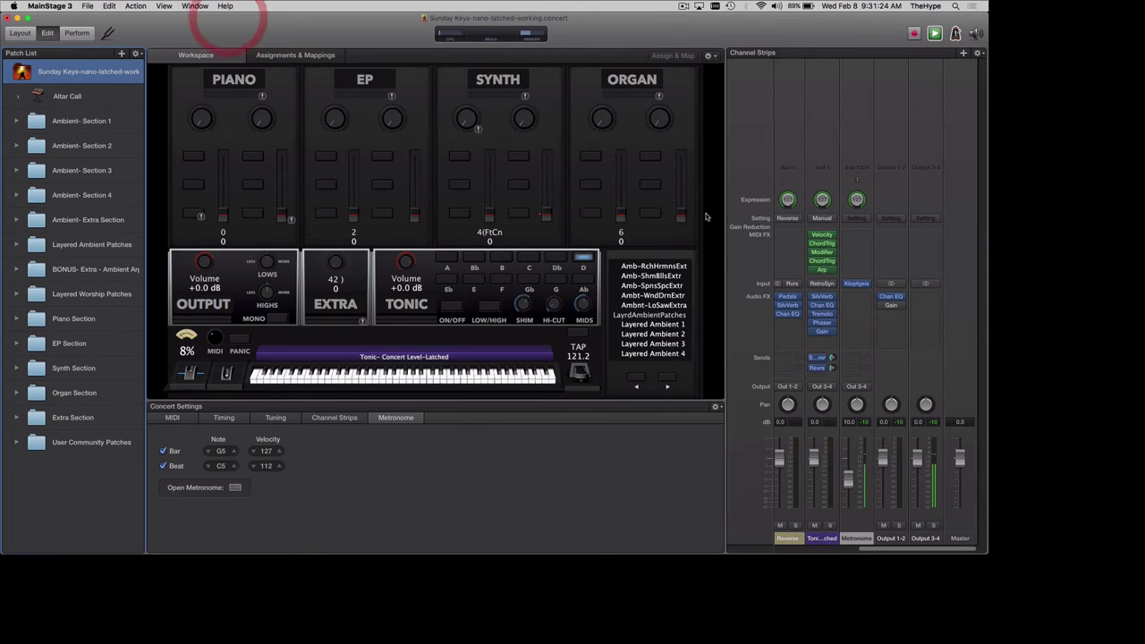
{"action": "left_click", "coordinate": [858, 284]}
{"action": "mouse_move", "coordinate": [905, 340]}
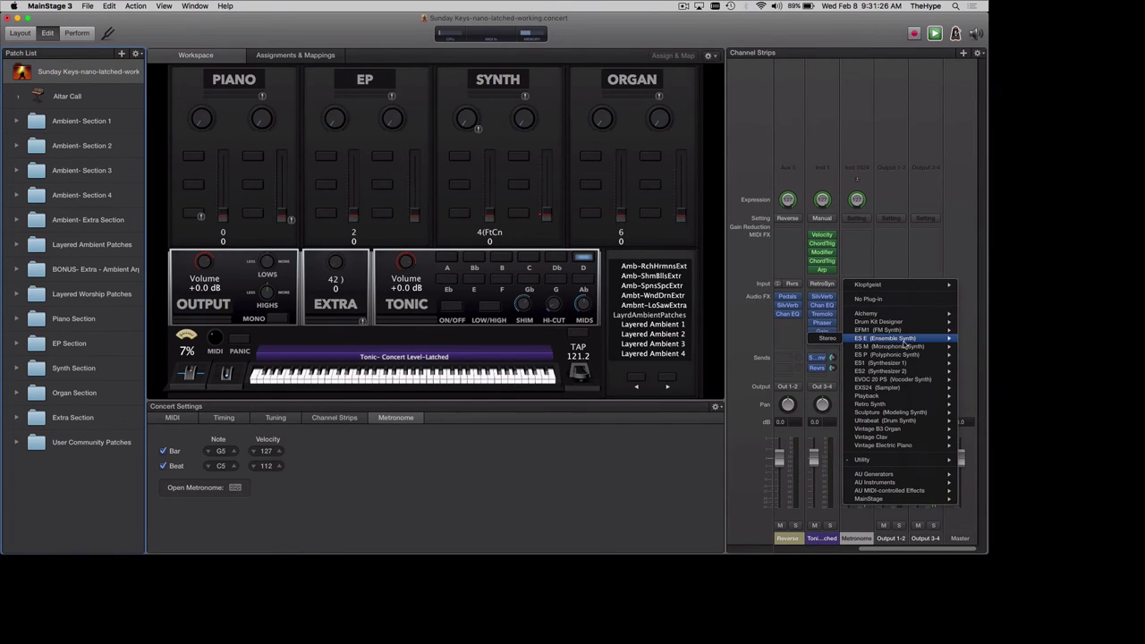
{"action": "mouse_move", "coordinate": [890, 394]}
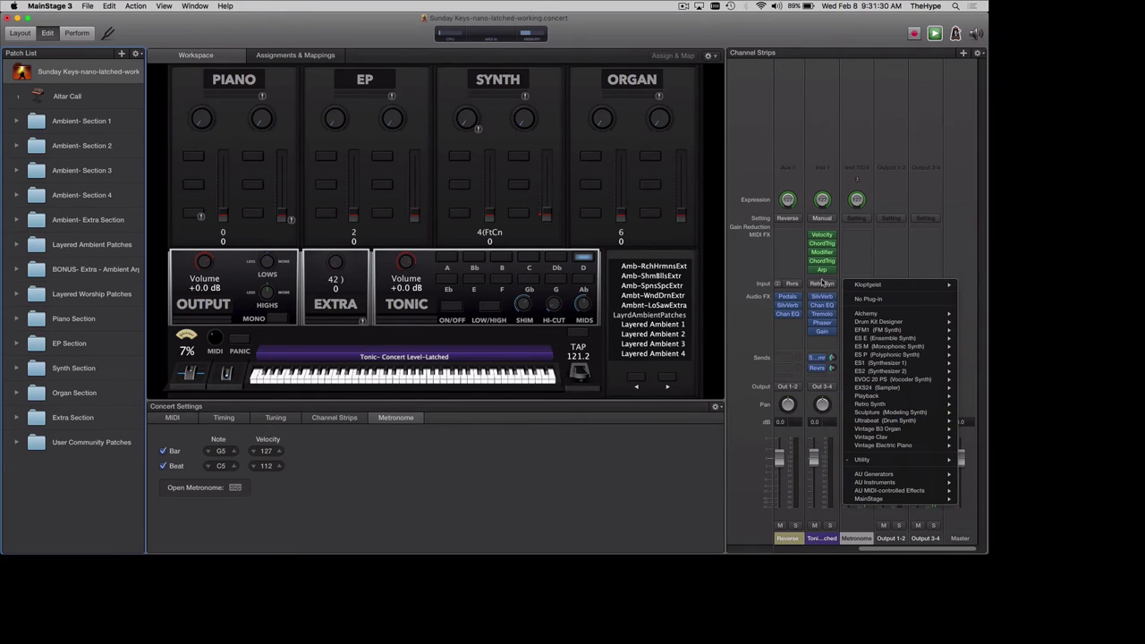
{"action": "left_click", "coordinate": [829, 130]}
{"action": "left_click", "coordinate": [866, 284]}
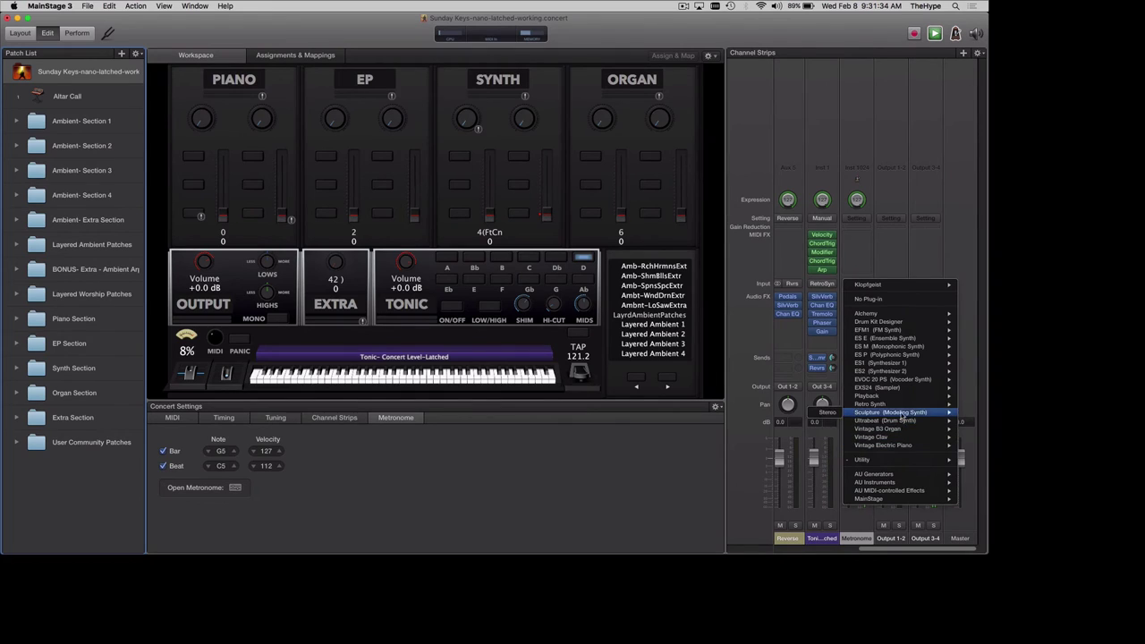
{"action": "mouse_move", "coordinate": [904, 425]}
{"action": "left_click", "coordinate": [823, 422]}
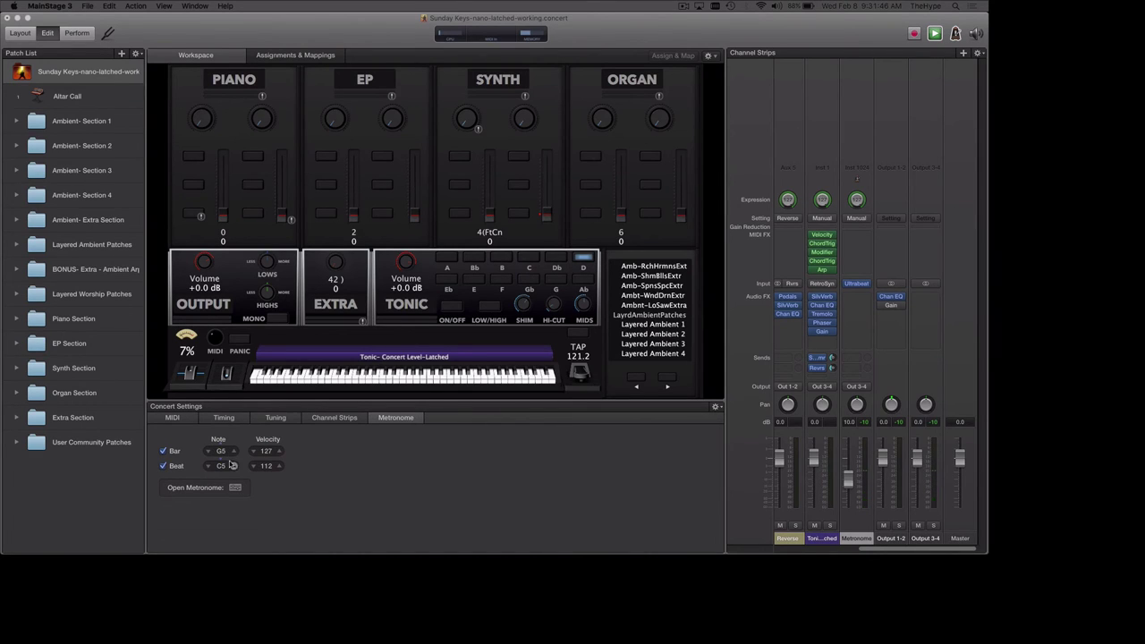
Step: Set the metronome bar note to G4 and beat note to D#4, then stop playback
{"action": "left_click", "coordinate": [210, 452]}
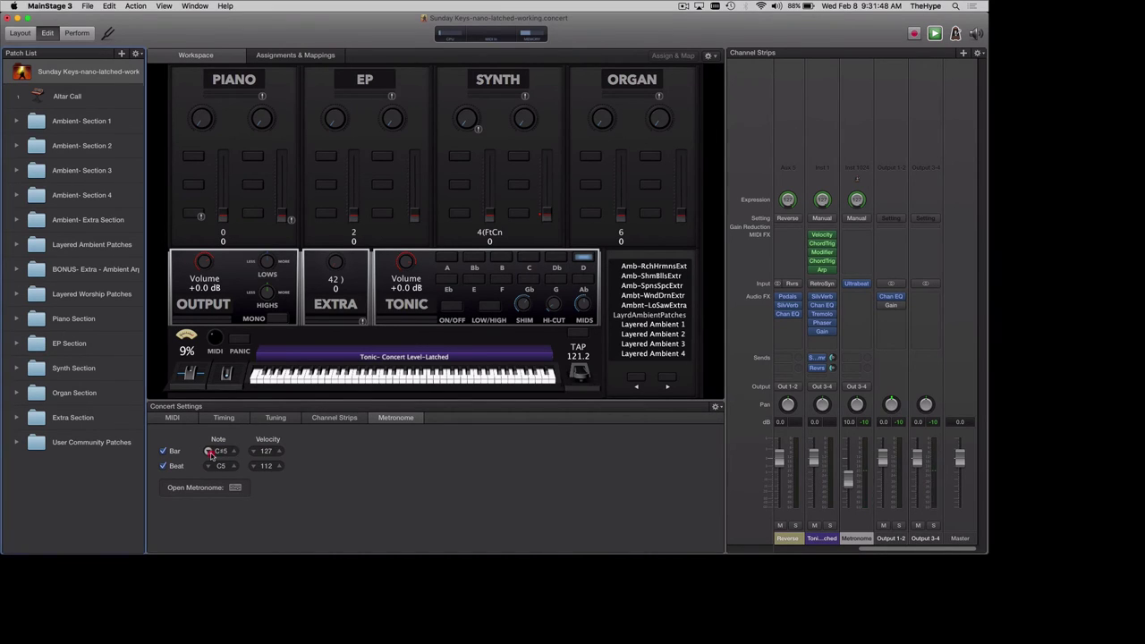
{"action": "left_click", "coordinate": [209, 452]}
{"action": "left_click", "coordinate": [209, 466]}
{"action": "left_click", "coordinate": [210, 466]}
{"action": "left_click", "coordinate": [209, 466]}
{"action": "left_click", "coordinate": [209, 467]}
{"action": "left_click", "coordinate": [210, 466]}
{"action": "left_click", "coordinate": [935, 33]}
Step: Load EXS24 (Sampler) Stereo onto the Metronome strip, then select the Tonic strip
{"action": "left_click", "coordinate": [866, 287]}
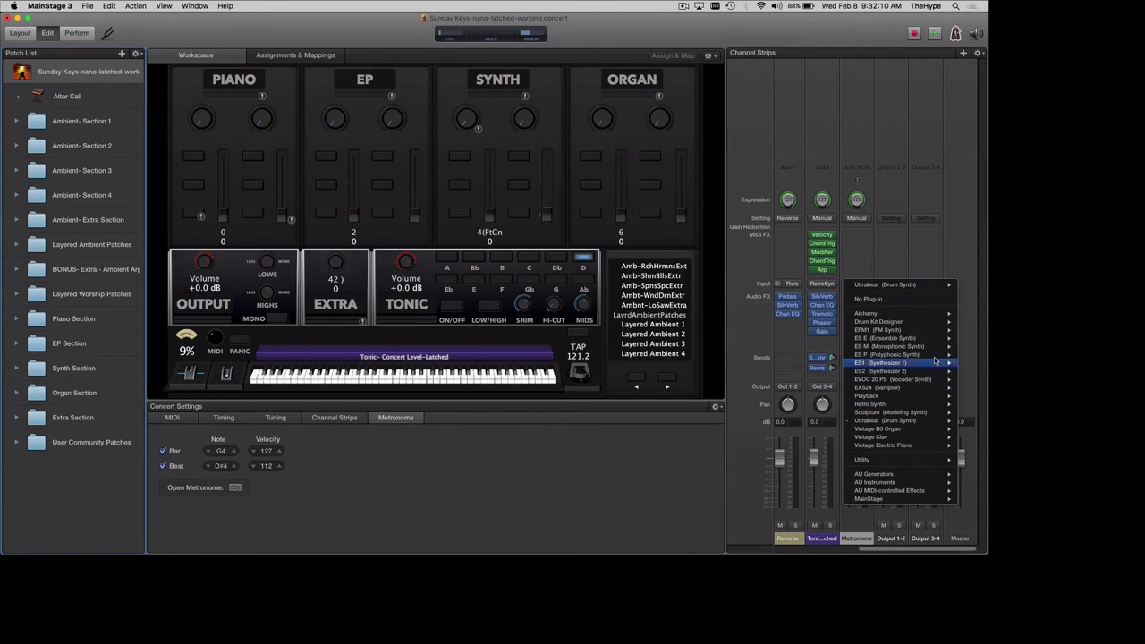
{"action": "mouse_move", "coordinate": [936, 389]}
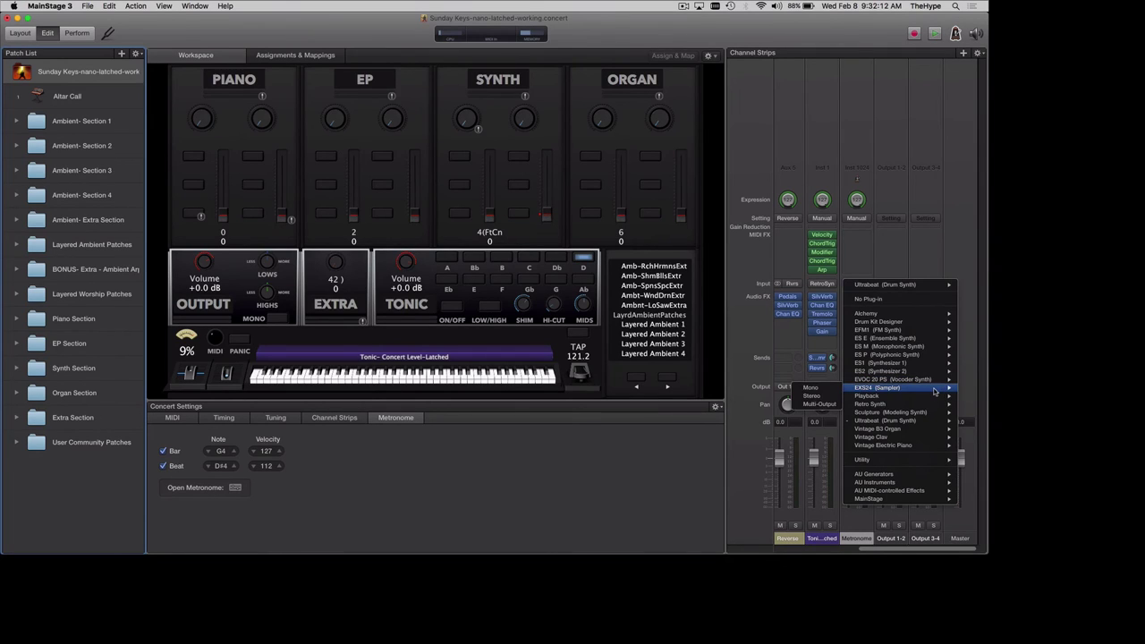
{"action": "left_click", "coordinate": [818, 398]}
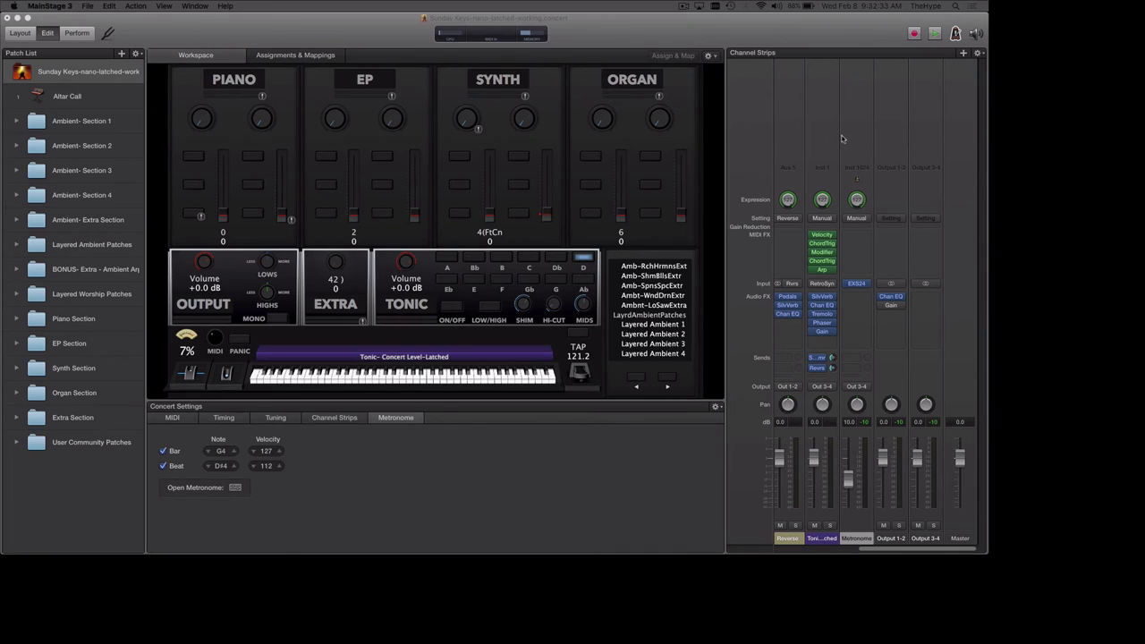
{"action": "left_click", "coordinate": [823, 109]}
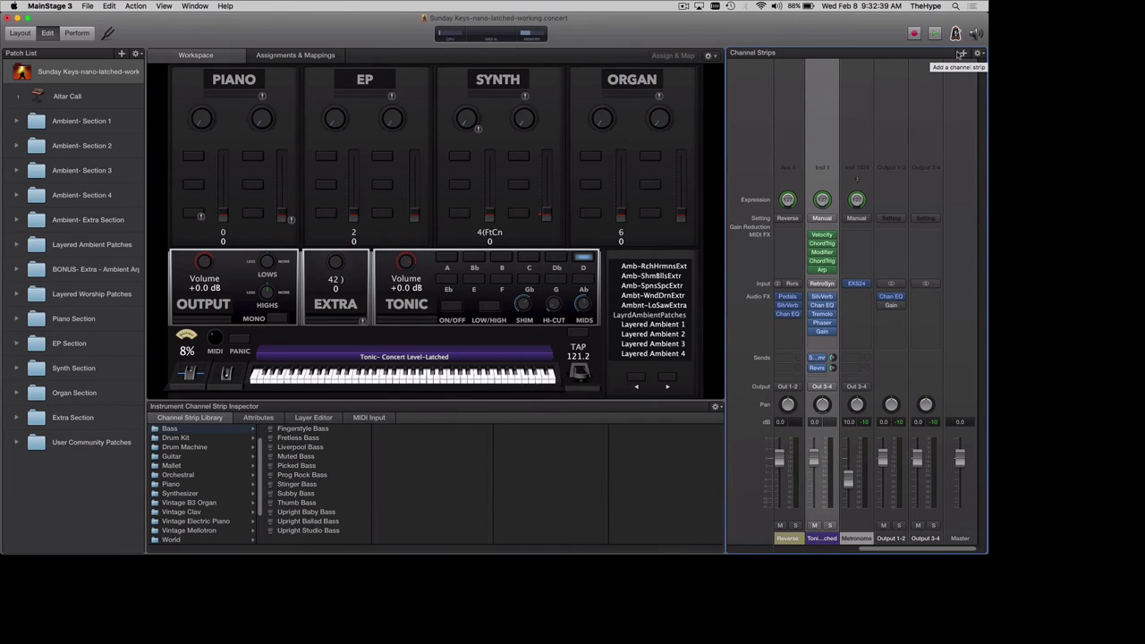
Step: Put Utility > Klopfgeist back on the Metronome strip and select that strip
{"action": "left_click", "coordinate": [869, 286]}
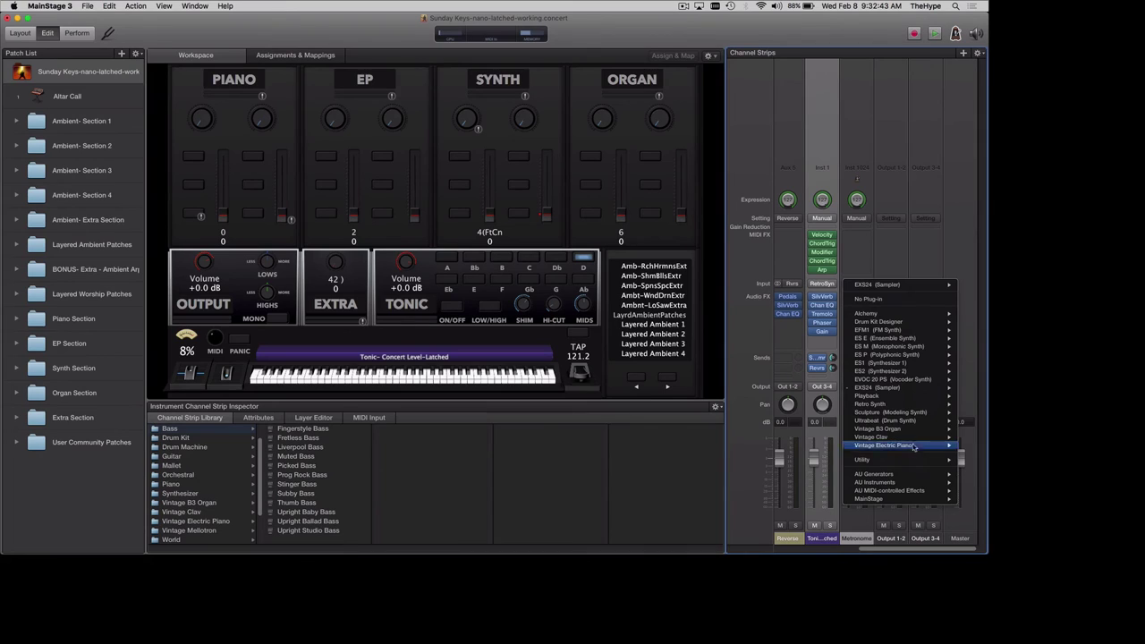
{"action": "mouse_move", "coordinate": [867, 461]}
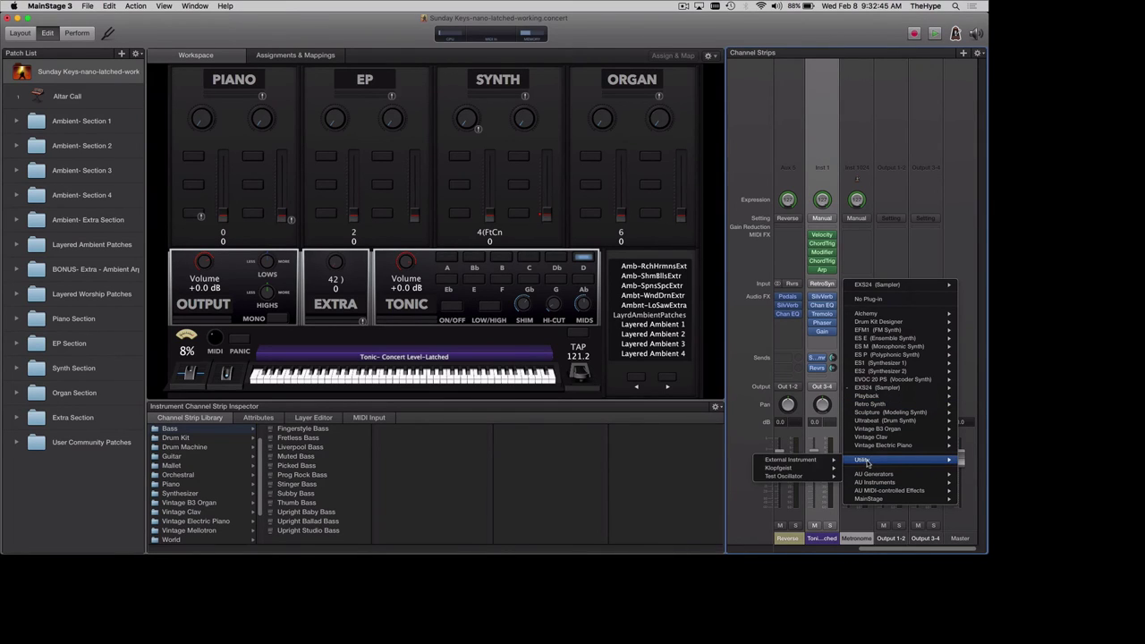
{"action": "left_click", "coordinate": [745, 475]}
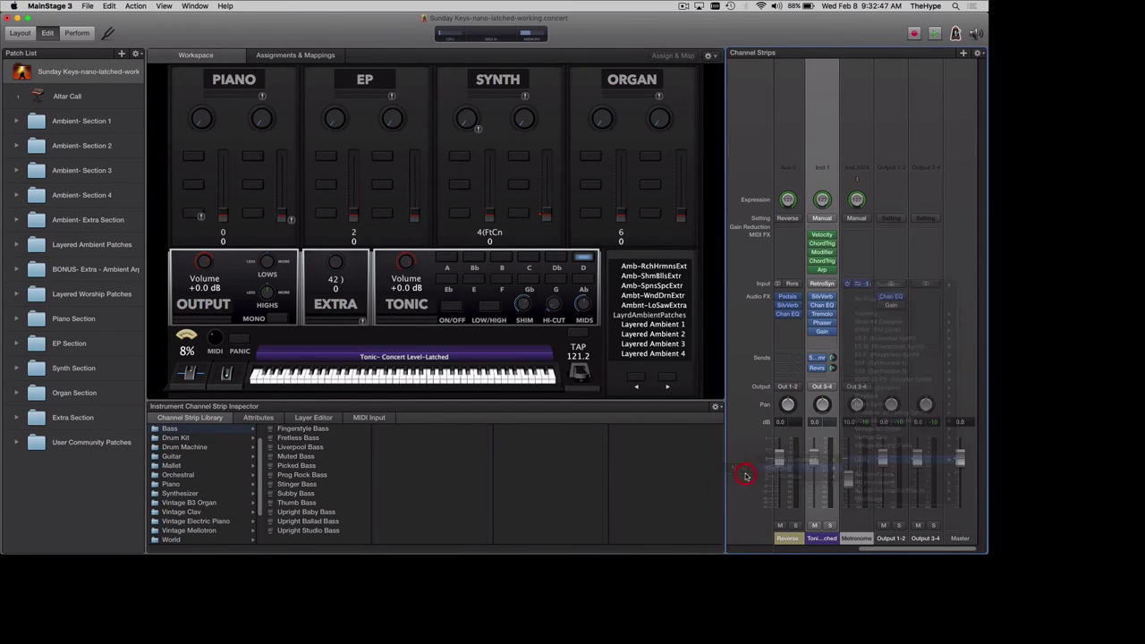
{"action": "left_click", "coordinate": [864, 283]}
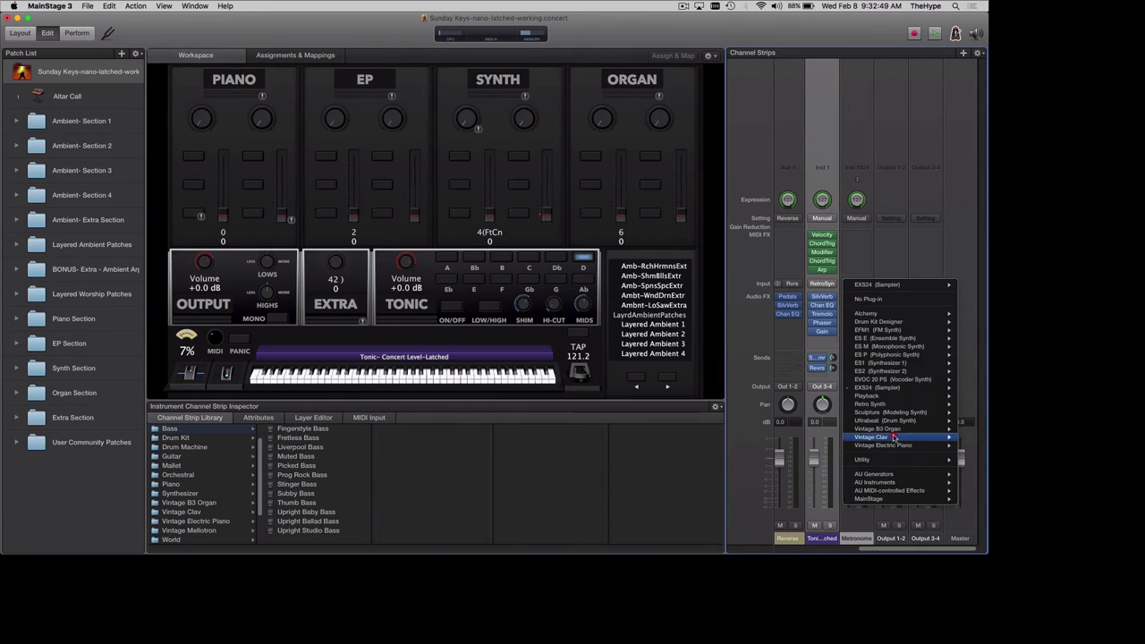
{"action": "mouse_move", "coordinate": [901, 475]}
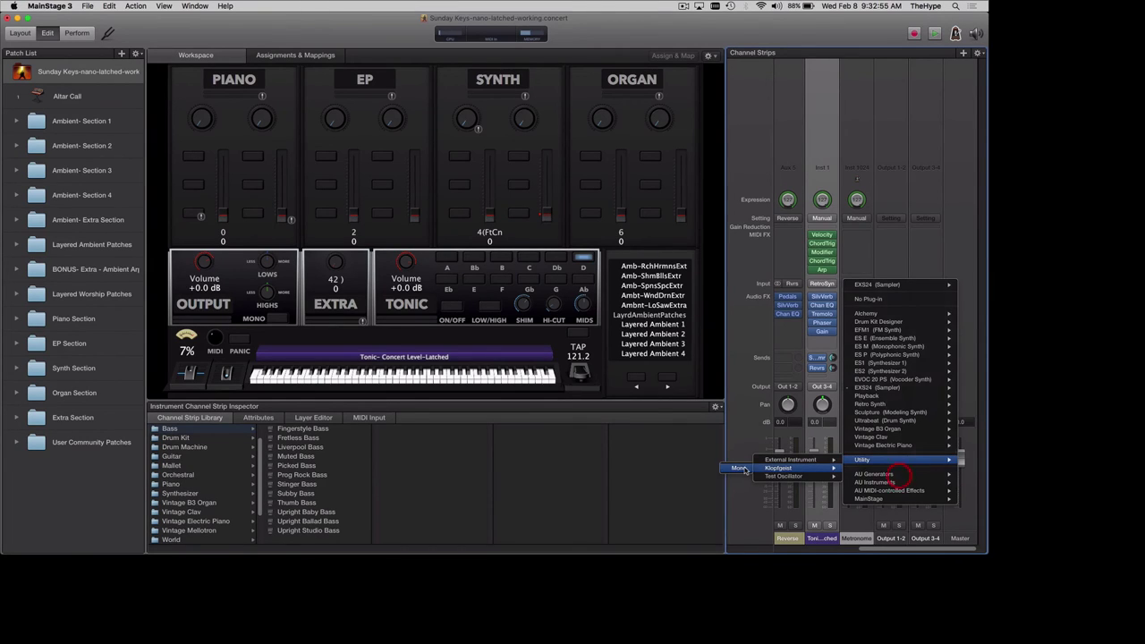
{"action": "left_click", "coordinate": [777, 468]}
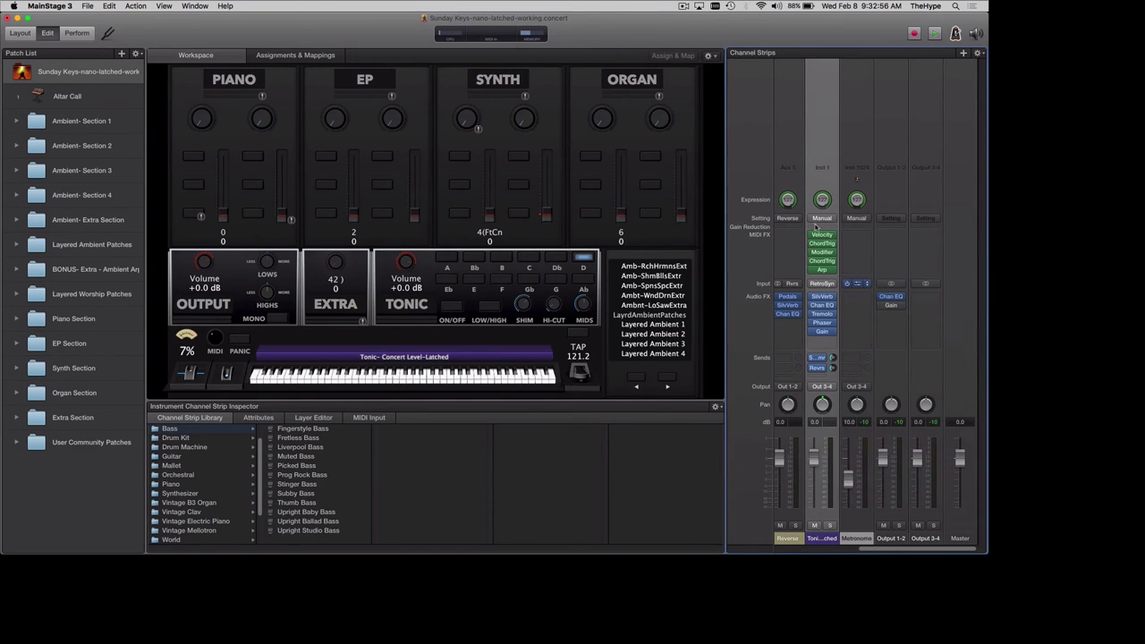
{"action": "left_click", "coordinate": [848, 126]}
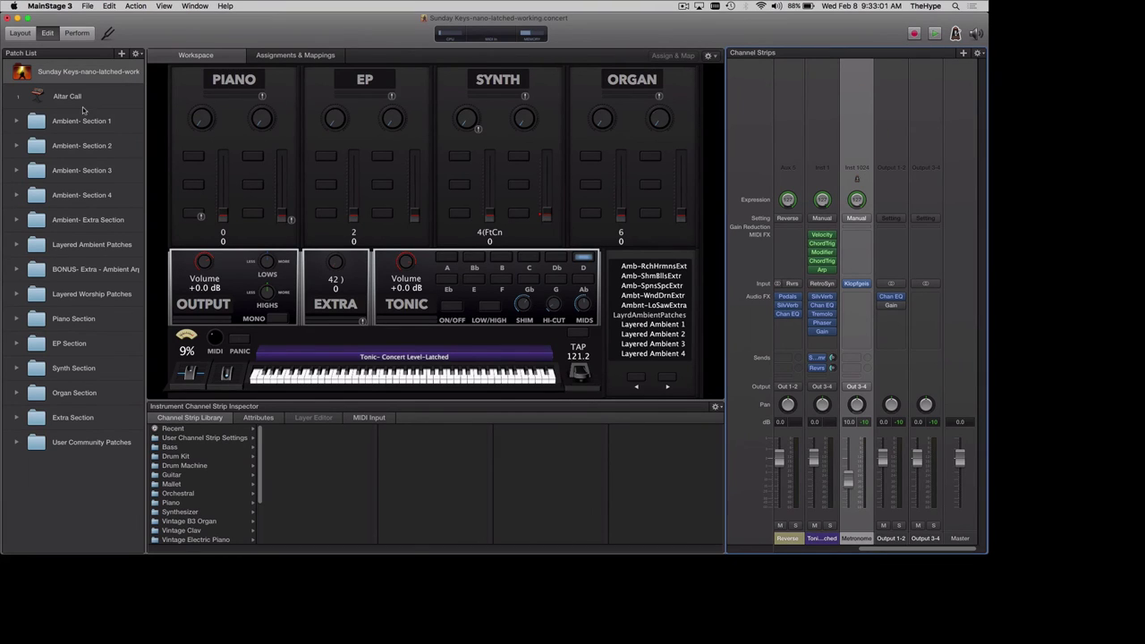
Step: For the Altar Call patch, enable Has Time Signature and enter 6/8
{"action": "left_click", "coordinate": [133, 106]}
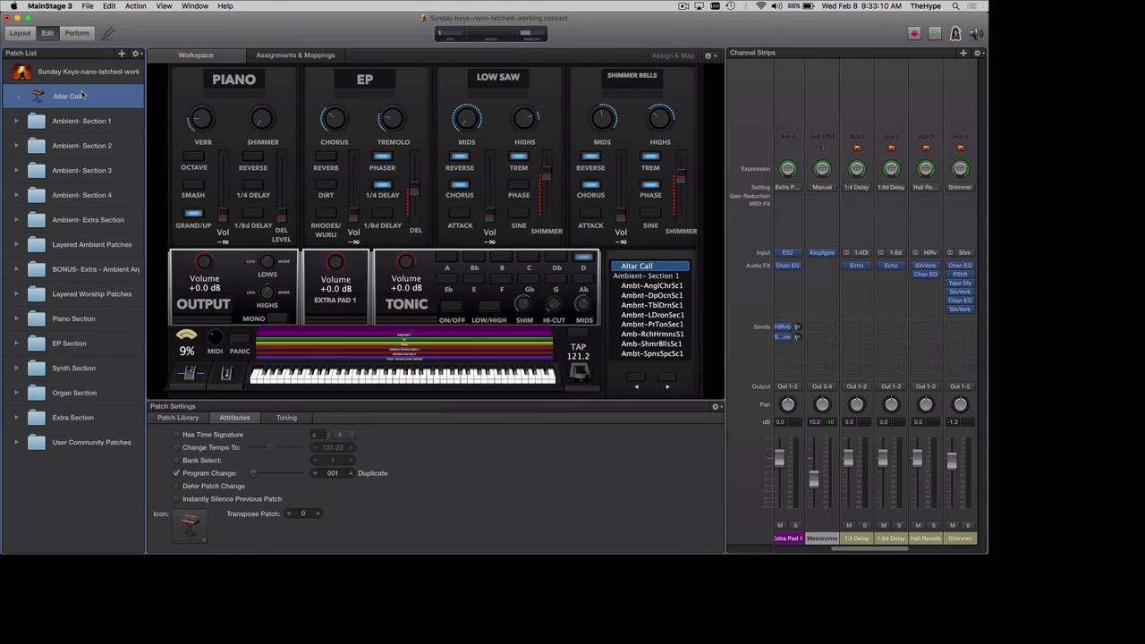
{"action": "left_click", "coordinate": [176, 435]}
{"action": "left_click", "coordinate": [315, 434]}
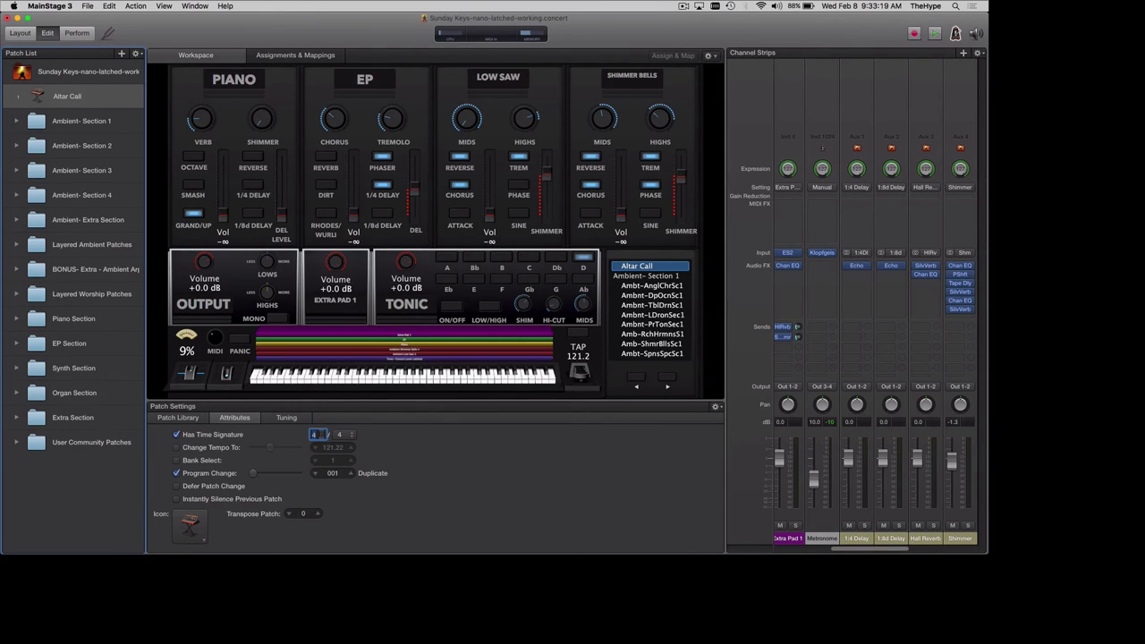
{"action": "type", "text": "6"}
{"action": "left_click", "coordinate": [348, 435]}
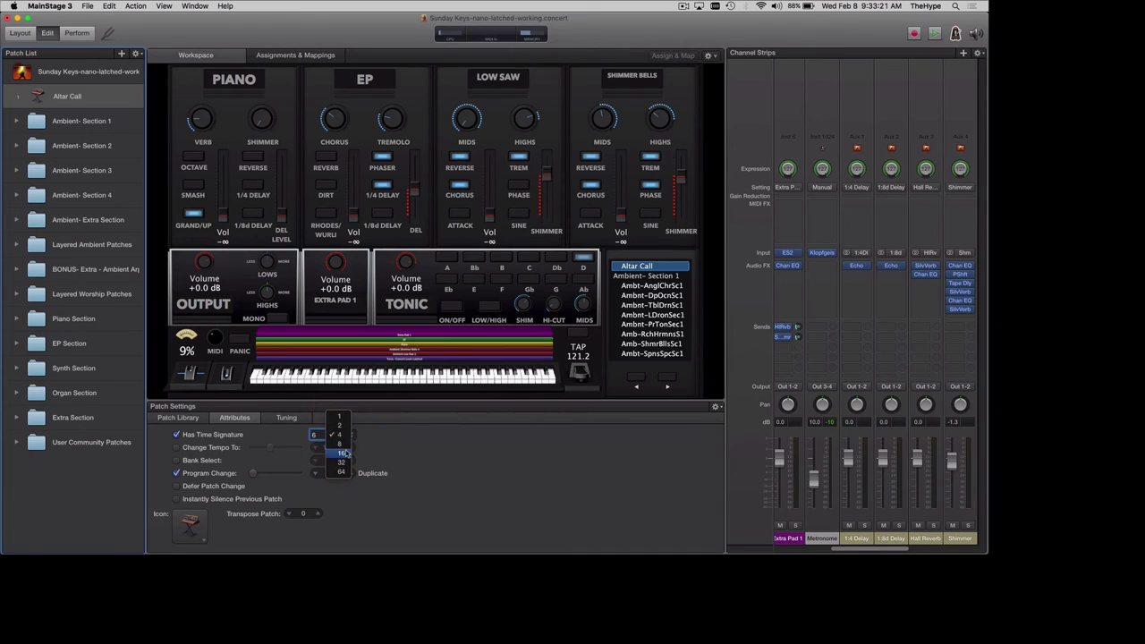
{"action": "left_click", "coordinate": [342, 447]}
{"action": "left_click", "coordinate": [427, 445]}
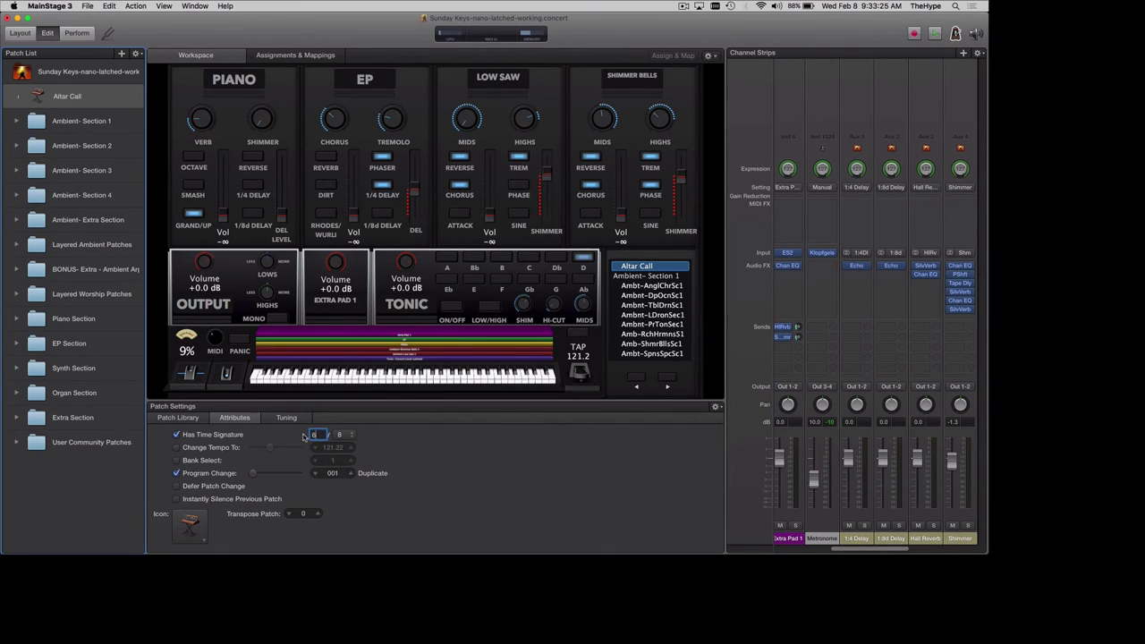
Step: Change the Altar Call time signature from 6/8 to 4/4
{"action": "left_click", "coordinate": [304, 436]}
{"action": "type", "text": "4"}
{"action": "left_click", "coordinate": [344, 434]}
{"action": "left_click", "coordinate": [347, 431]}
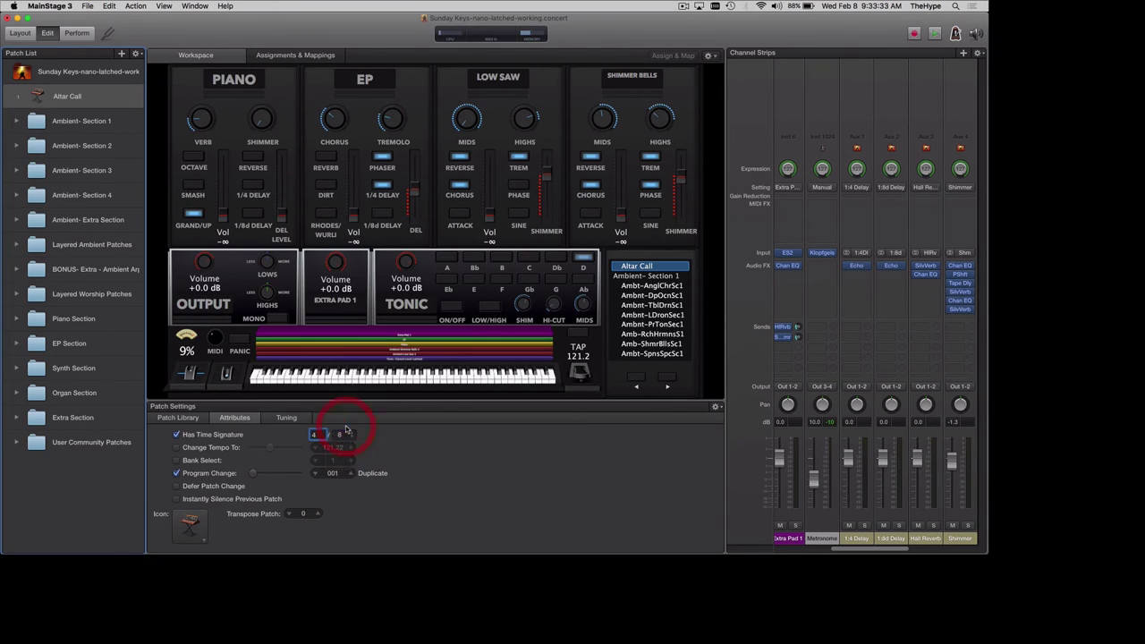
{"action": "left_click", "coordinate": [288, 433]}
Step: Enable Change Tempo To at 132 for Altar Call and play briefly to hear the click
{"action": "left_click", "coordinate": [178, 448]}
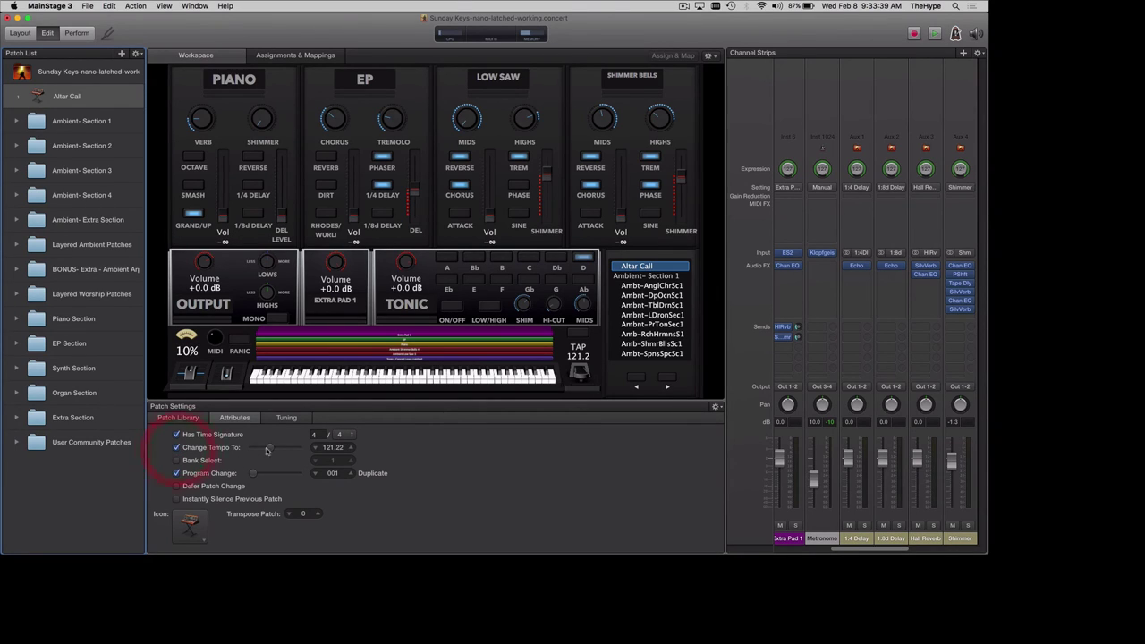
{"action": "left_click", "coordinate": [337, 448]}
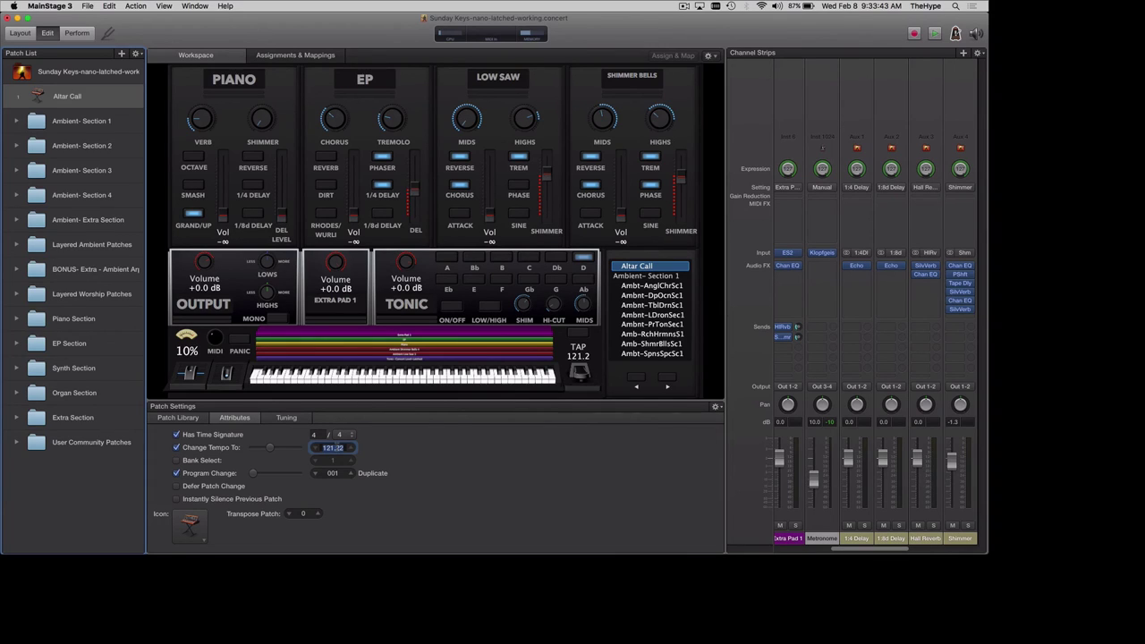
{"action": "type", "text": "132"}
{"action": "key", "text": "Return"}
{"action": "left_click", "coordinate": [102, 99]}
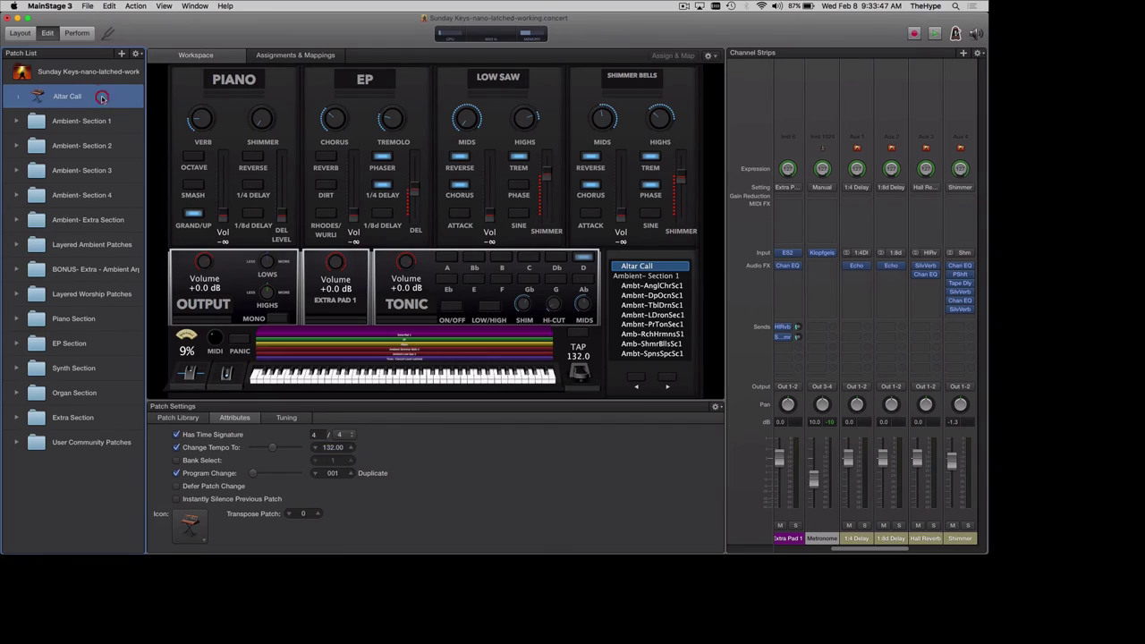
{"action": "key", "text": "space"}
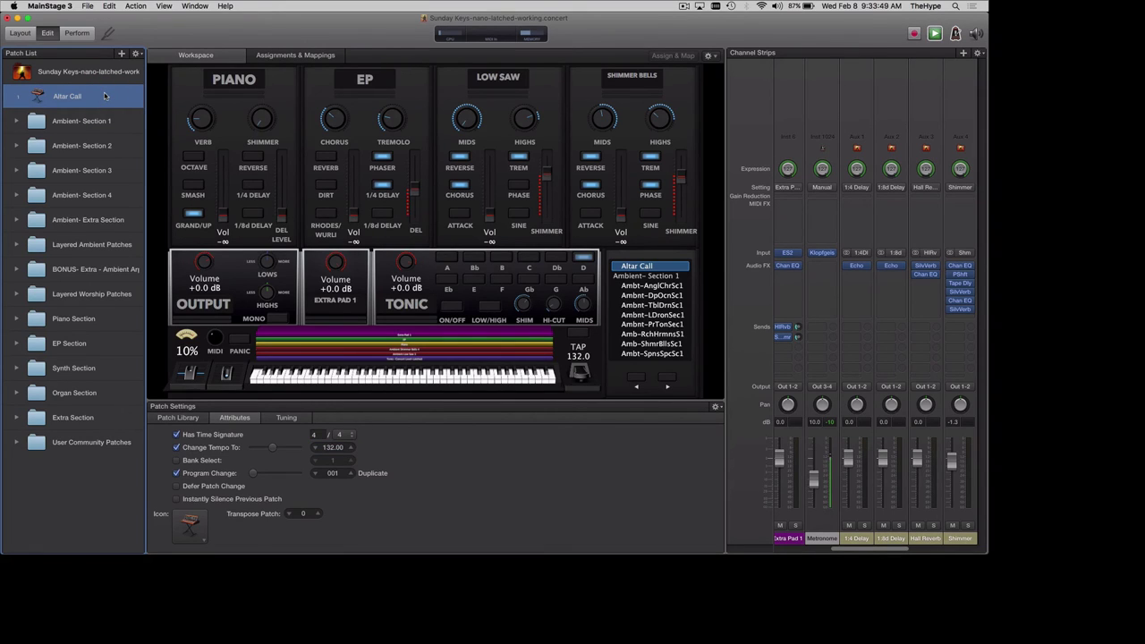
{"action": "key", "text": "space"}
Step: Add a new patch with Has Time Signature on and Change Tempo To set to 90
{"action": "left_click", "coordinate": [123, 54]}
{"action": "left_click", "coordinate": [176, 435]}
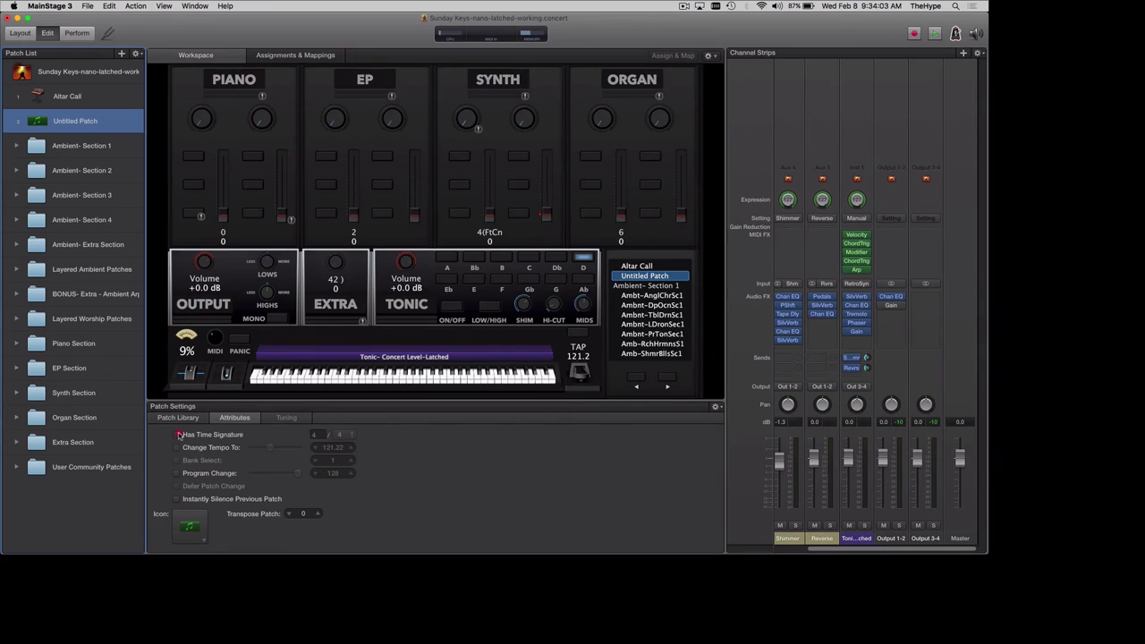
{"action": "left_click", "coordinate": [176, 447]}
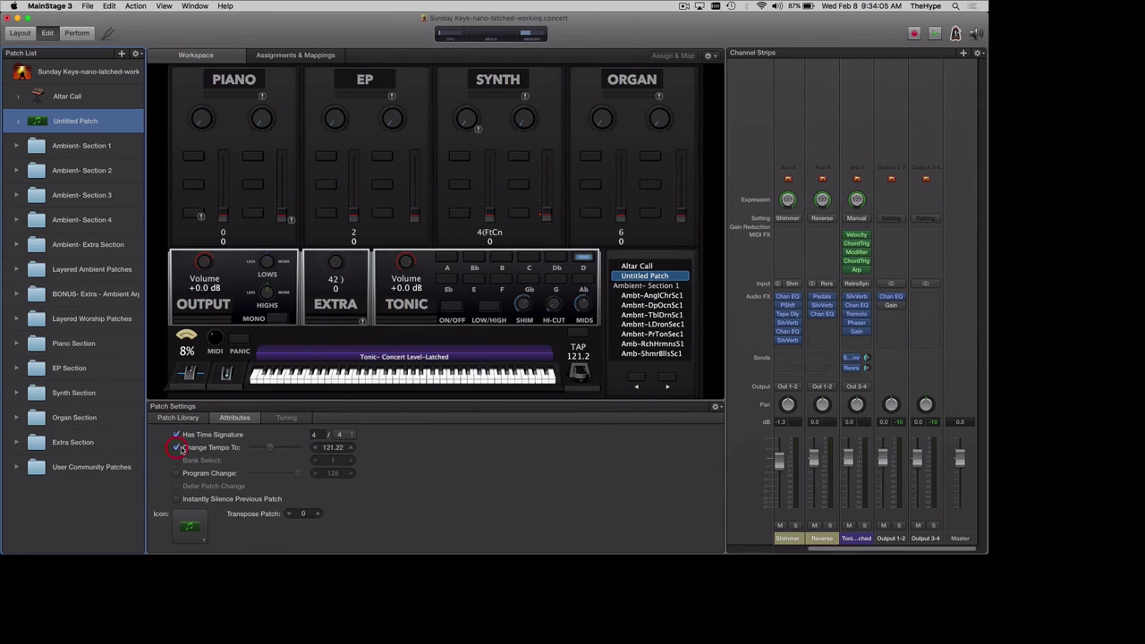
{"action": "left_click", "coordinate": [329, 448]}
{"action": "type", "text": "90"}
{"action": "key", "text": "Return"}
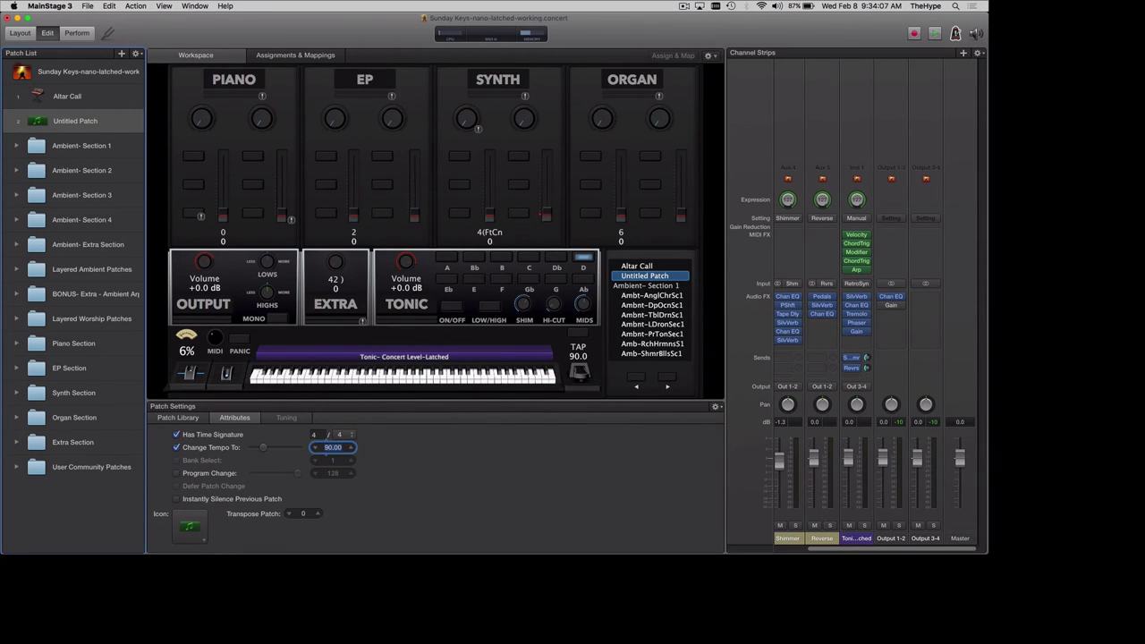
Step: Switch between Altar Call and the Untitled Patch and play briefly to test the 90 BPM click
{"action": "left_click", "coordinate": [92, 121]}
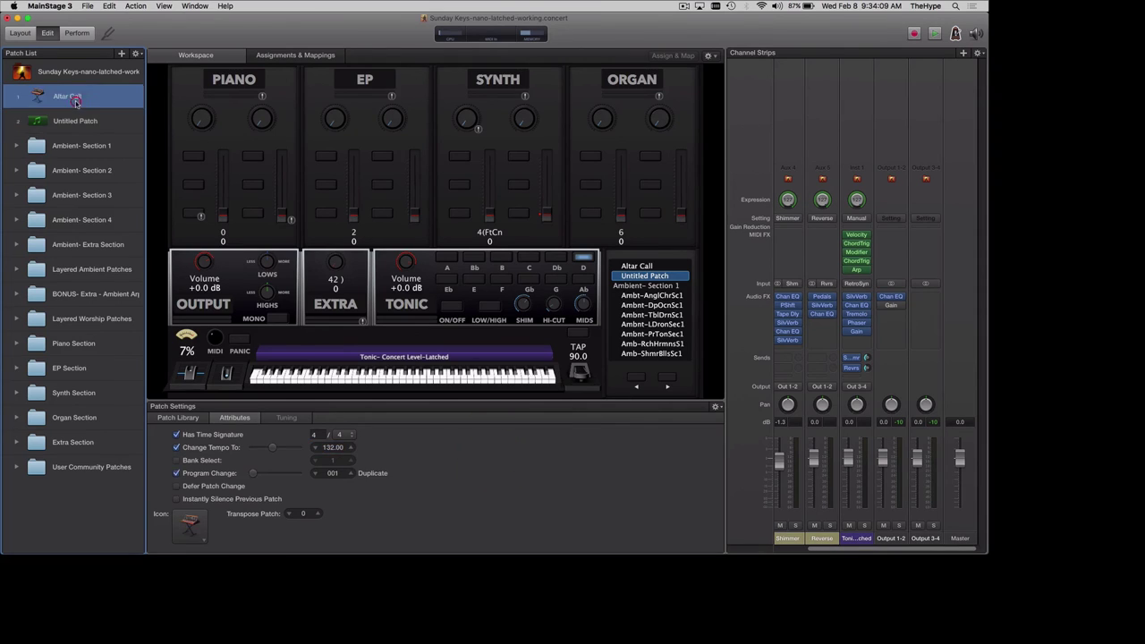
{"action": "key", "text": "Up"}
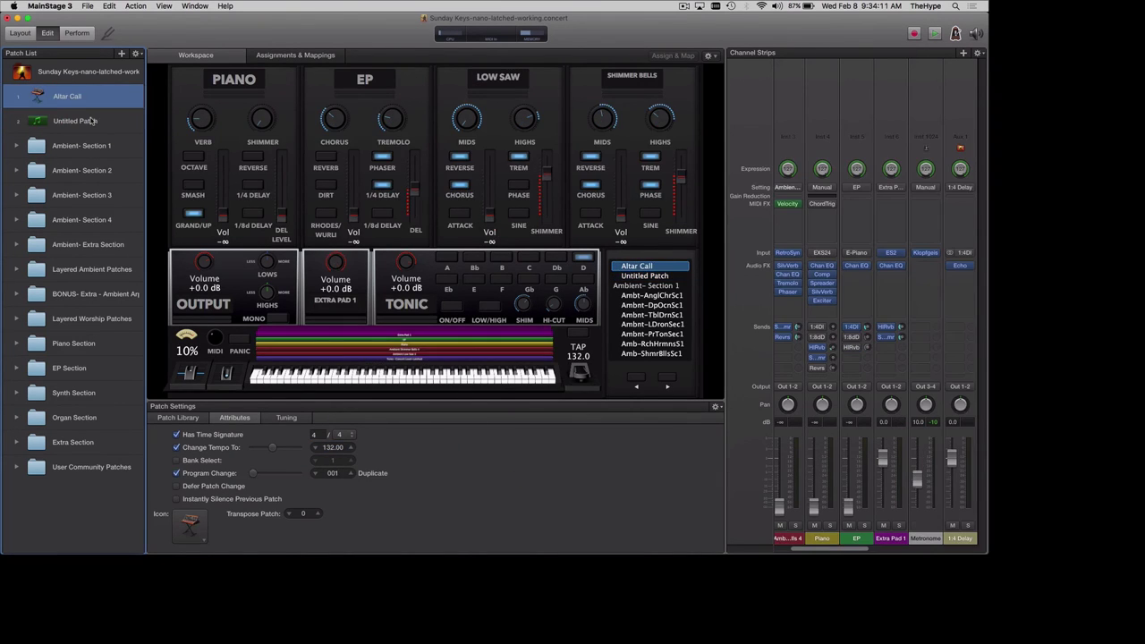
{"action": "key", "text": "Down"}
{"action": "key", "text": "space"}
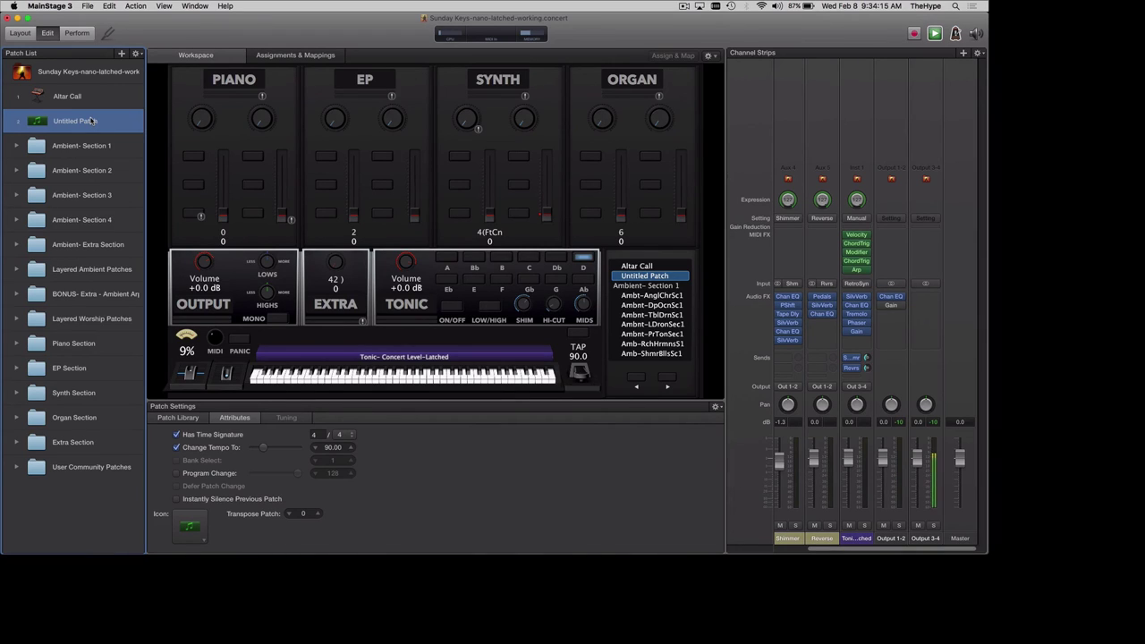
{"action": "key", "text": "space"}
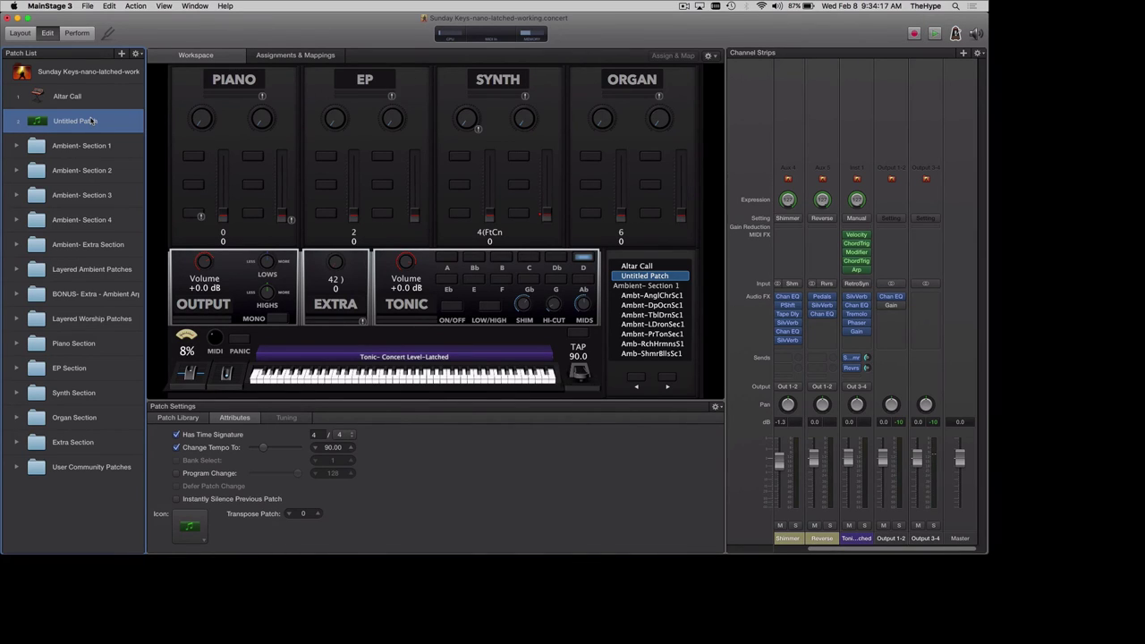